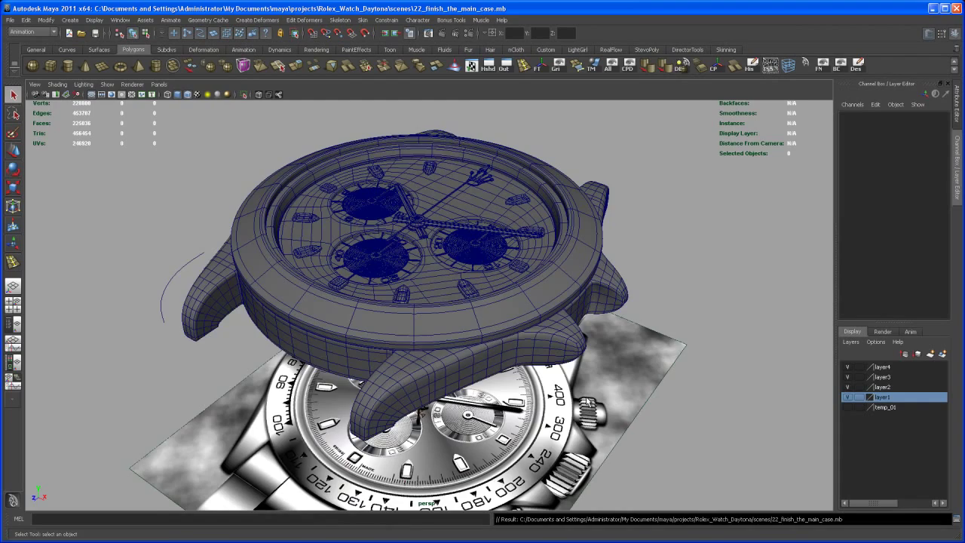
- Create a polygon cylinder at the centre of the watch as the base for the winding crown
{"action": "left_click_drag", "start_coordinate": [603, 397], "coordinate": [568, 466], "text": "alt"}
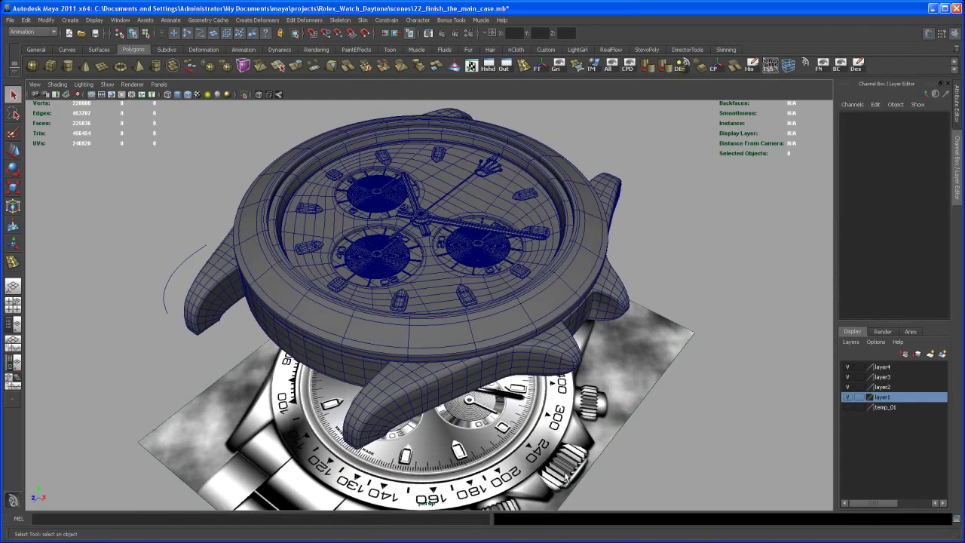
{"action": "middle_click_drag", "start_coordinate": [584, 419], "coordinate": [567, 425], "text": "alt"}
{"action": "left_click_drag", "start_coordinate": [604, 392], "coordinate": [591, 369], "text": "alt"}
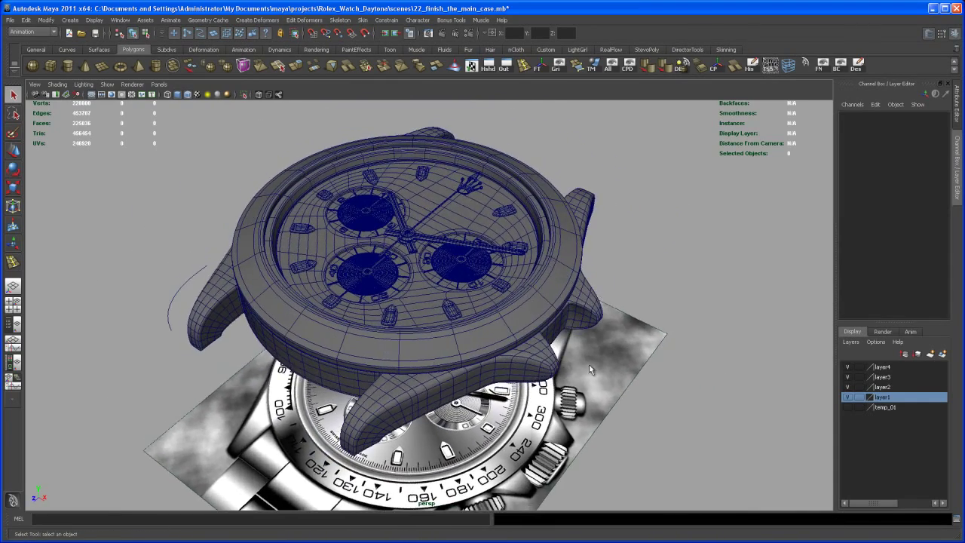
{"action": "left_click", "coordinate": [67, 66]}
- Rotate the cylinder to 90 degrees on Z so it lies along the crown axis
{"action": "key", "text": "e"}
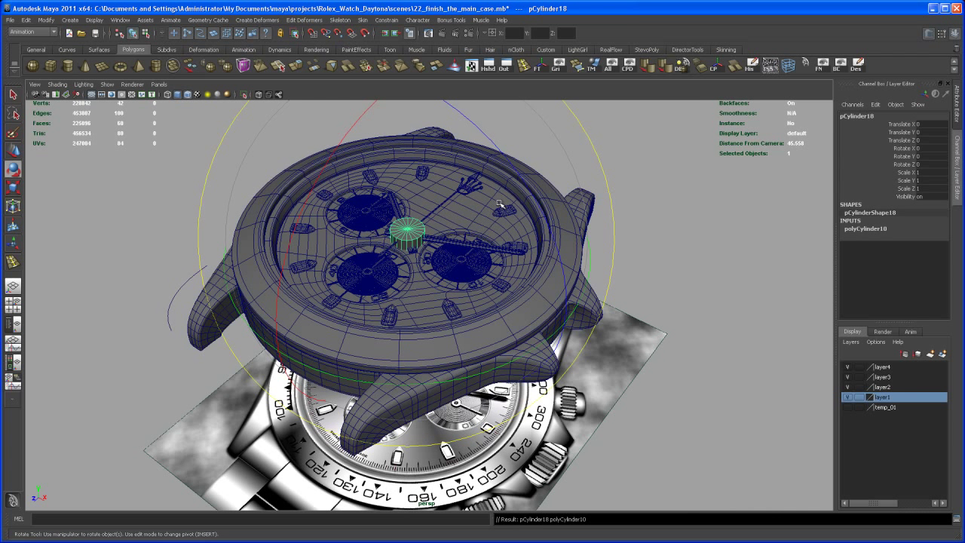
{"action": "key", "text": "minus"}
{"action": "key", "text": "minus"}
{"action": "key", "text": "minus"}
{"action": "key", "text": "minus"}
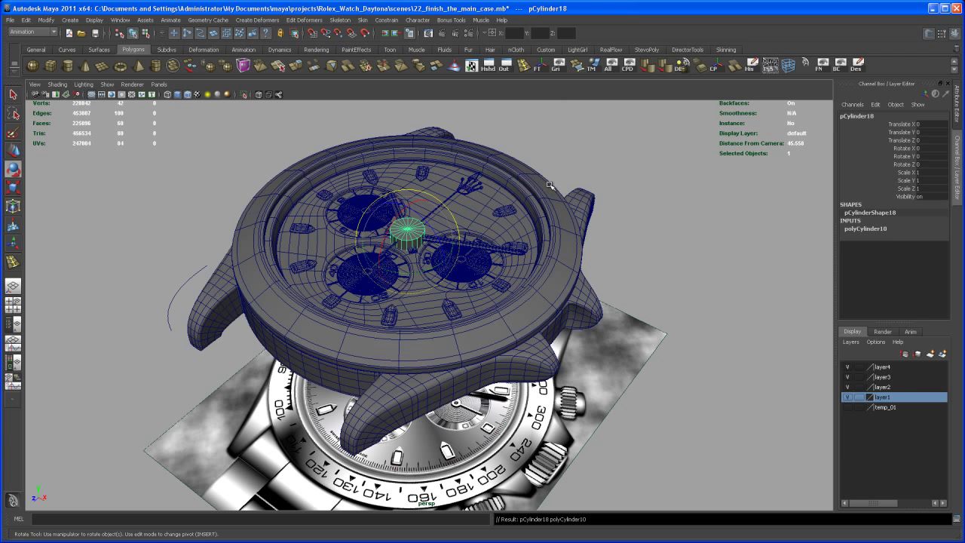
{"action": "key", "text": "equal"}
{"action": "key", "text": "equal"}
{"action": "left_click_drag", "start_coordinate": [470, 234], "coordinate": [640, 196]}
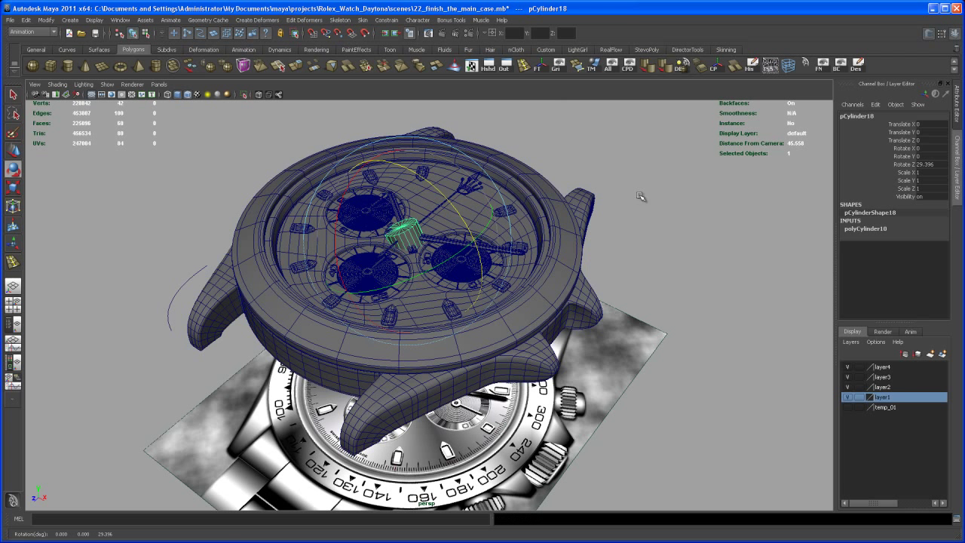
{"action": "left_click", "coordinate": [943, 164]}
{"action": "type", "text": "90"}
{"action": "key", "text": "Return"}
- Move the cylinder out to the case side between the crown guards, at about 11.583 in X and -0.922 in Y
{"action": "key", "text": "w"}
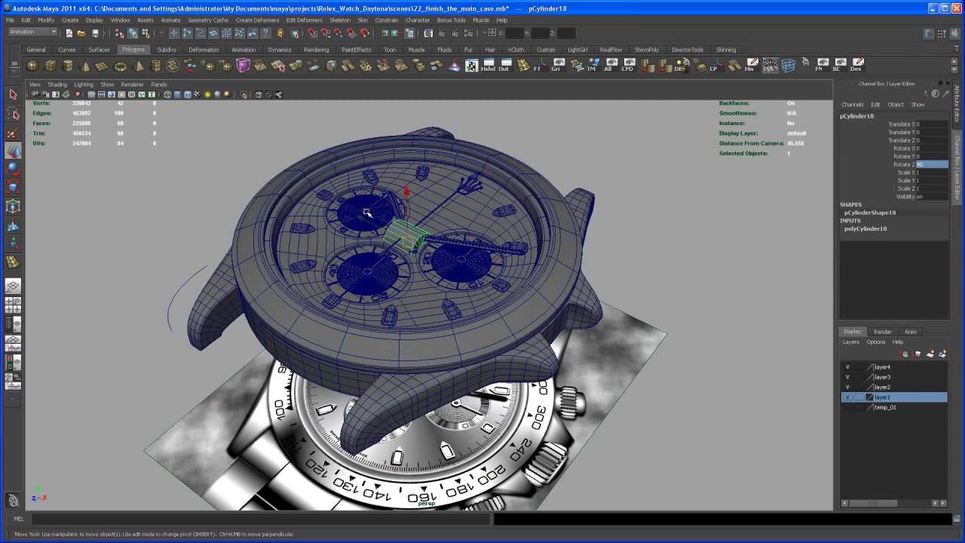
{"action": "middle_click_drag", "start_coordinate": [367, 214], "coordinate": [510, 334]}
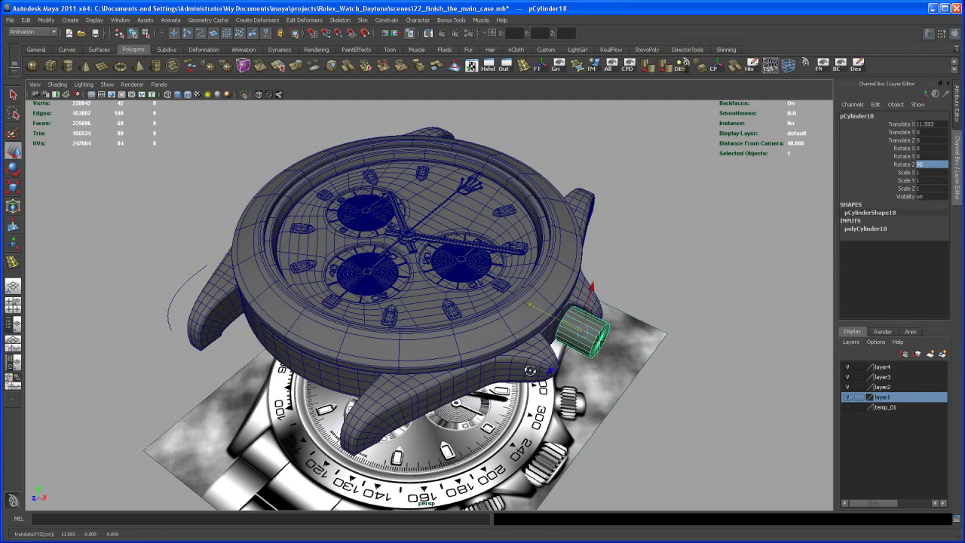
{"action": "left_click_drag", "start_coordinate": [531, 371], "coordinate": [479, 325], "text": "alt"}
{"action": "right_click_drag", "start_coordinate": [479, 326], "coordinate": [543, 393], "text": "alt"}
{"action": "left_click_drag", "start_coordinate": [543, 392], "coordinate": [482, 384], "text": "alt"}
{"action": "right_click_drag", "start_coordinate": [483, 384], "coordinate": [503, 415], "text": "alt"}
{"action": "middle_click_drag", "start_coordinate": [466, 373], "coordinate": [478, 405], "text": "alt"}
{"action": "left_click_drag", "start_coordinate": [478, 405], "coordinate": [485, 390], "text": "alt"}
{"action": "right_click_drag", "start_coordinate": [485, 390], "coordinate": [498, 396], "text": "alt"}
{"action": "middle_click_drag", "start_coordinate": [472, 326], "coordinate": [480, 347], "text": "alt"}
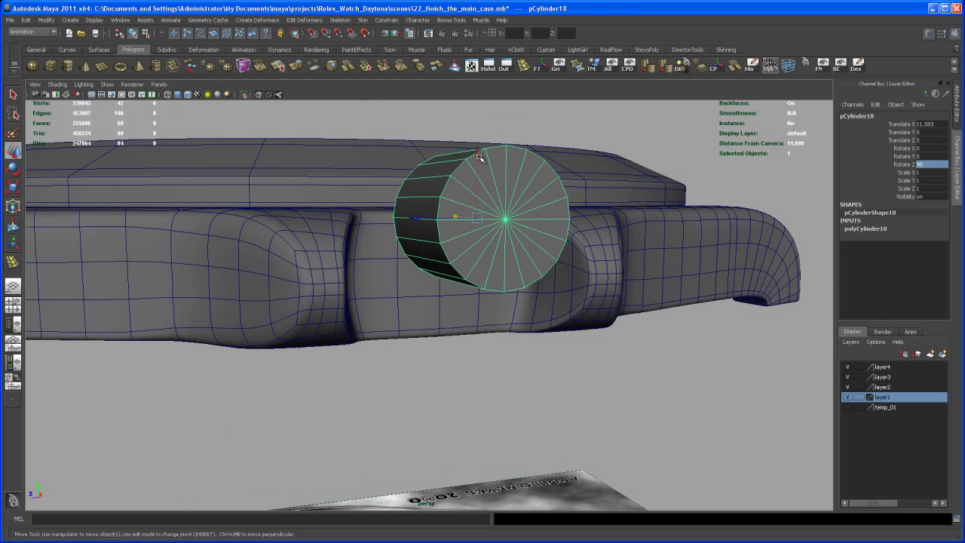
{"action": "left_click_drag", "start_coordinate": [478, 156], "coordinate": [470, 221]}
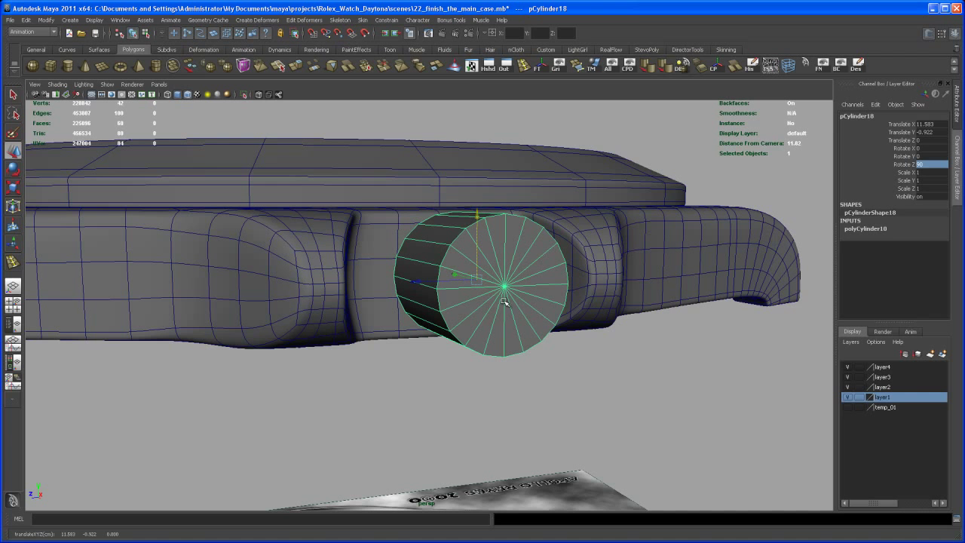
- In the side view, fine-tune the cylinder's height against the case band to about -0.976 in Y
{"action": "key", "text": "space"}
{"action": "key", "text": "space"}
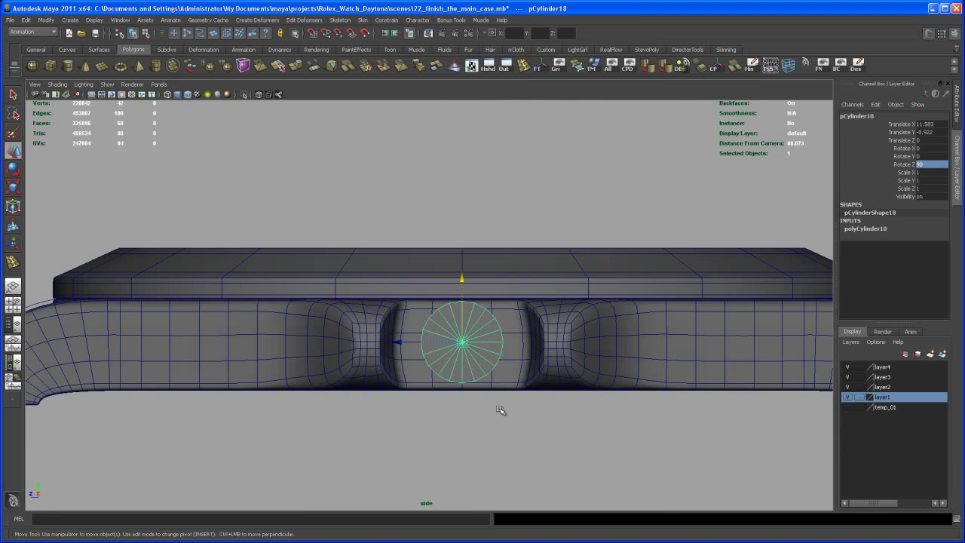
{"action": "scroll", "coordinate": [500, 410], "scroll_direction": "up", "scroll_amount": 6}
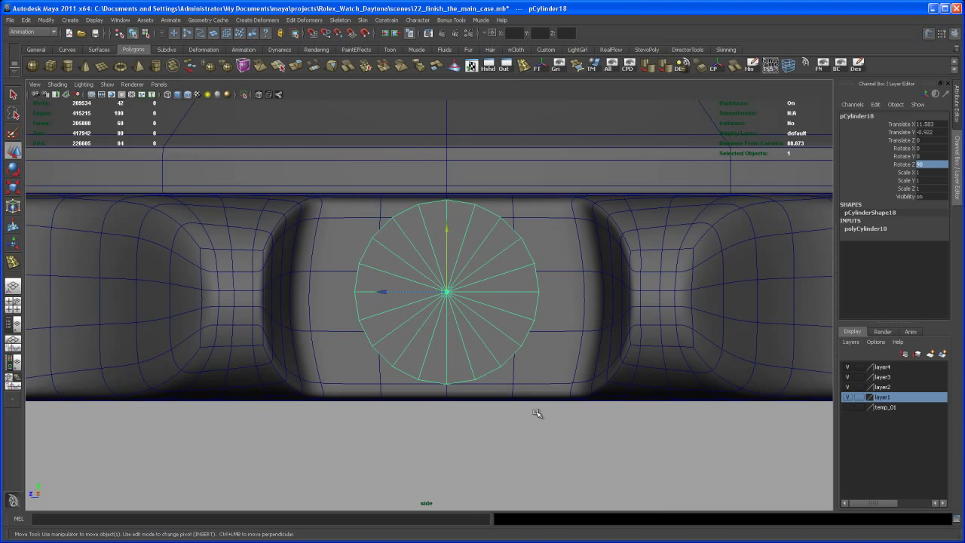
{"action": "left_click_drag", "start_coordinate": [441, 243], "coordinate": [448, 233]}
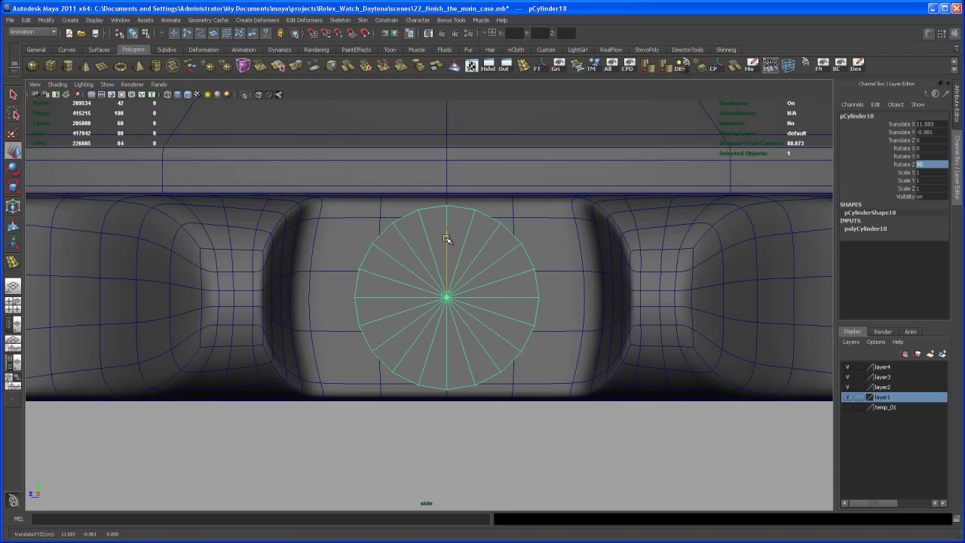
- In the top view, scale the cylinder's length to about 0.894 and shift it to about 10.93 in X over the reference crown
{"action": "key", "text": "space"}
{"action": "key", "text": "space"}
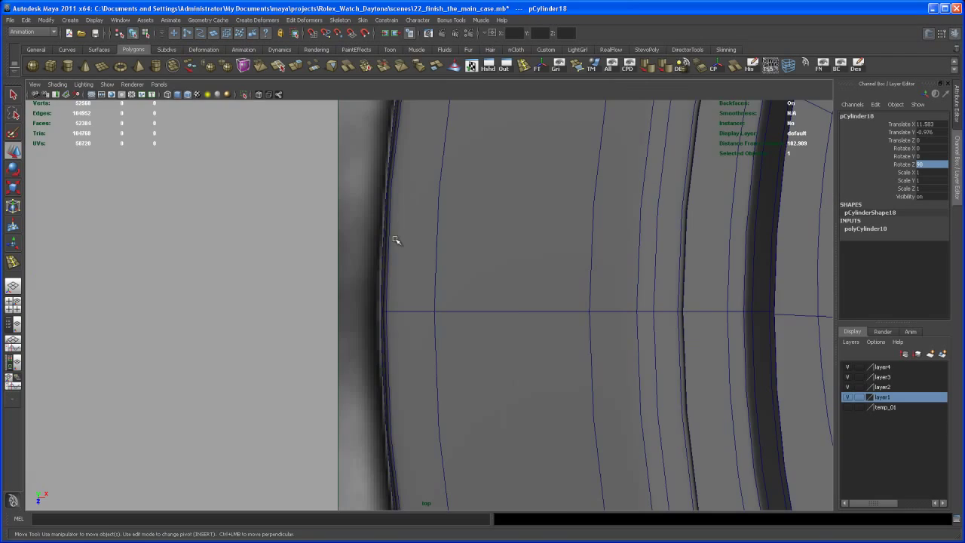
{"action": "key", "text": "f"}
{"action": "right_click_drag", "start_coordinate": [564, 312], "coordinate": [434, 301], "text": "alt"}
{"action": "scroll", "coordinate": [435, 301], "scroll_direction": "up", "scroll_amount": 1}
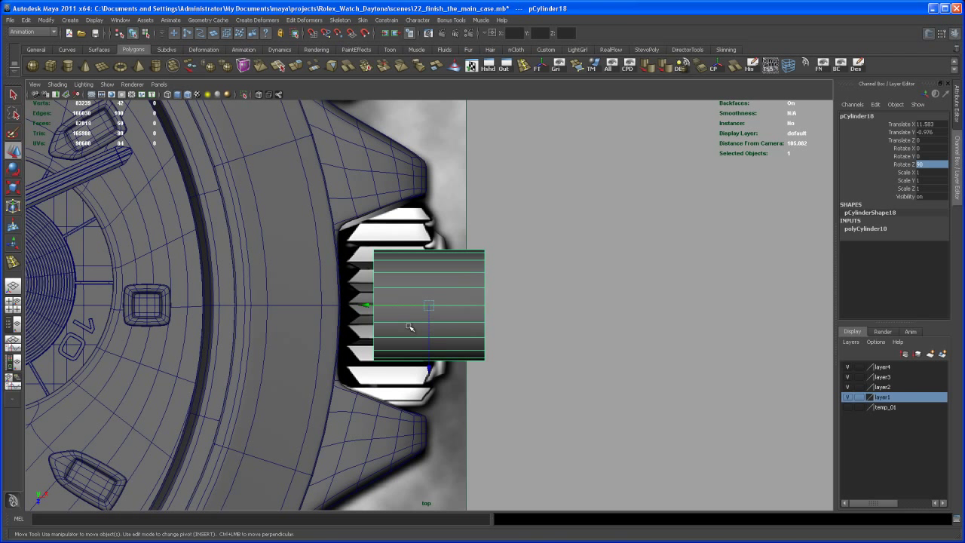
{"action": "key", "text": "r"}
{"action": "mouse_move", "coordinate": [340, 305]}
{"action": "left_mouse_down"}
{"action": "mouse_move", "coordinate": [356, 305]}
{"action": "mouse_move", "coordinate": [300, 305]}
{"action": "mouse_move", "coordinate": [334, 306]}
{"action": "left_mouse_up"}
{"action": "key", "text": "w"}
{"action": "key", "text": "r"}
{"action": "key", "text": "w"}
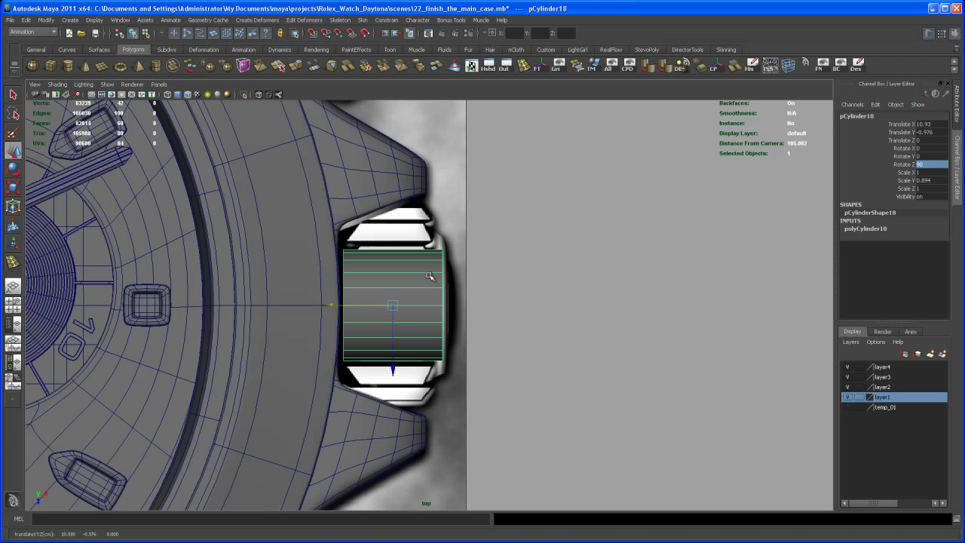
- Refine the cylinder's fit to the reference crown with an X position of about 10.948 and a Y scale of about 0.853
{"action": "key", "text": "r"}
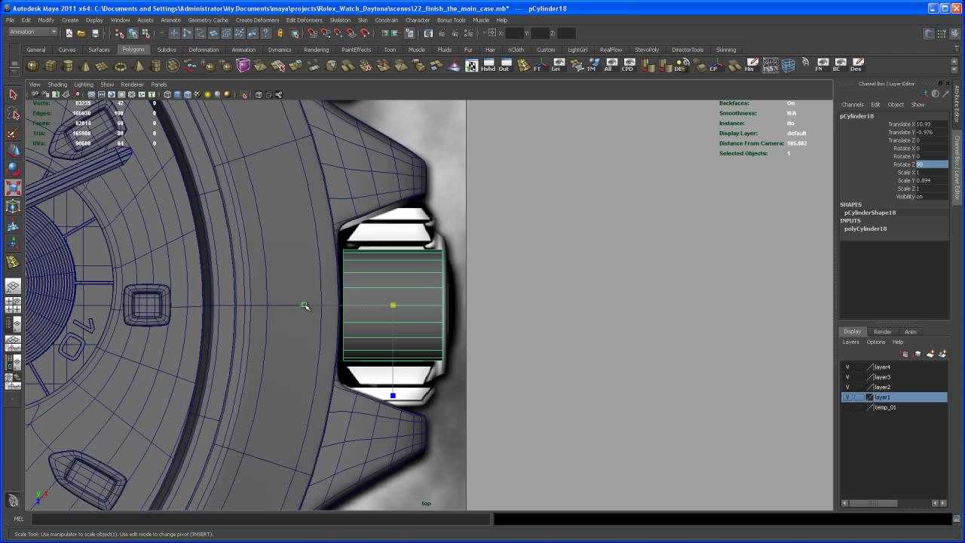
{"action": "left_click_drag", "start_coordinate": [305, 306], "coordinate": [333, 307]}
{"action": "key", "text": "w"}
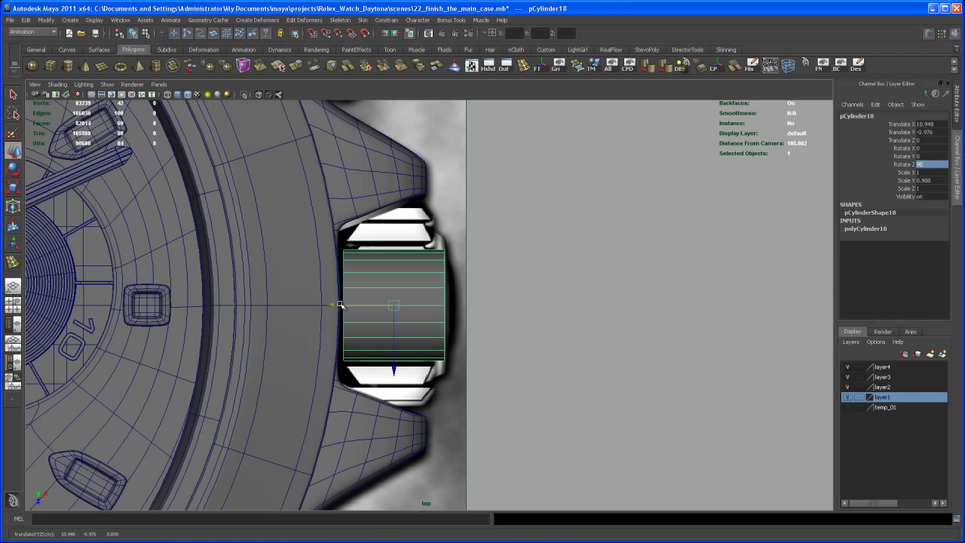
{"action": "key", "text": "r"}
{"action": "left_click_drag", "start_coordinate": [304, 306], "coordinate": [310, 305]}
{"action": "key", "text": "space"}
{"action": "key", "text": "space"}
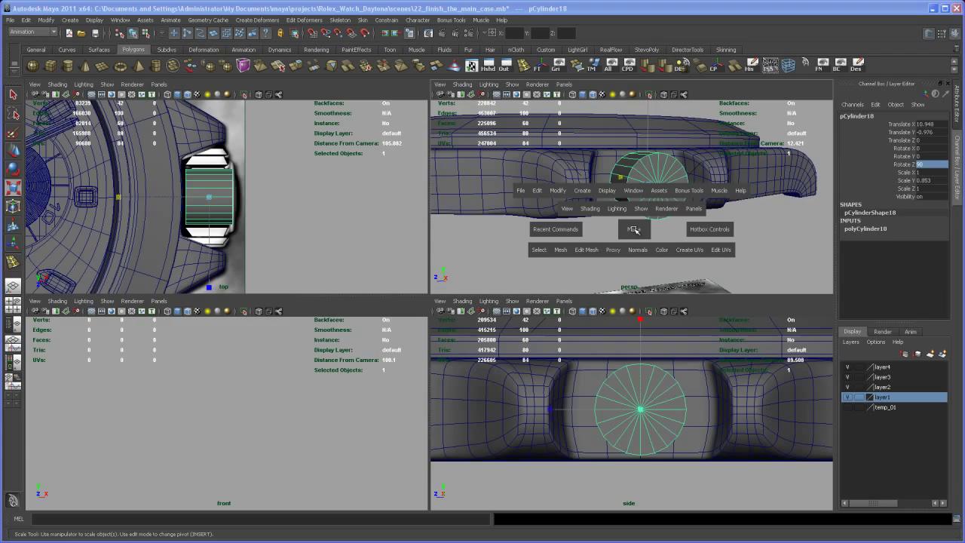
- Set the crown cylinder's axis subdivisions to 24
{"action": "left_click_drag", "start_coordinate": [617, 240], "coordinate": [585, 243], "text": "alt"}
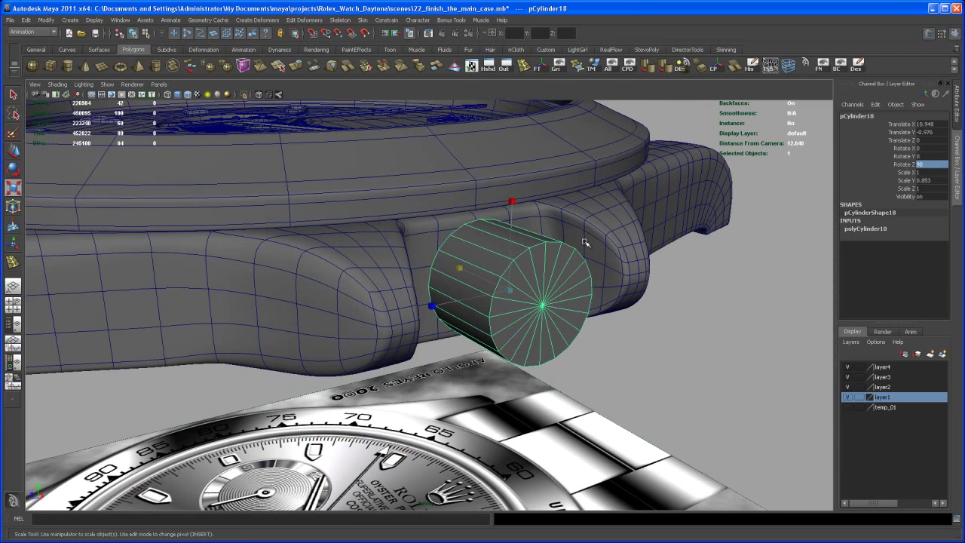
{"action": "left_click", "coordinate": [879, 229]}
{"action": "left_click", "coordinate": [926, 253]}
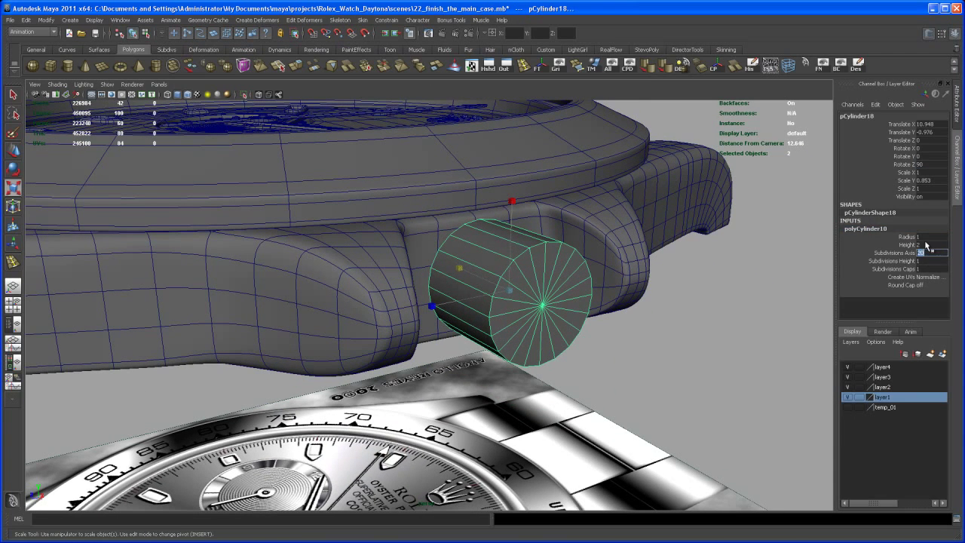
{"action": "key", "text": "Return"}
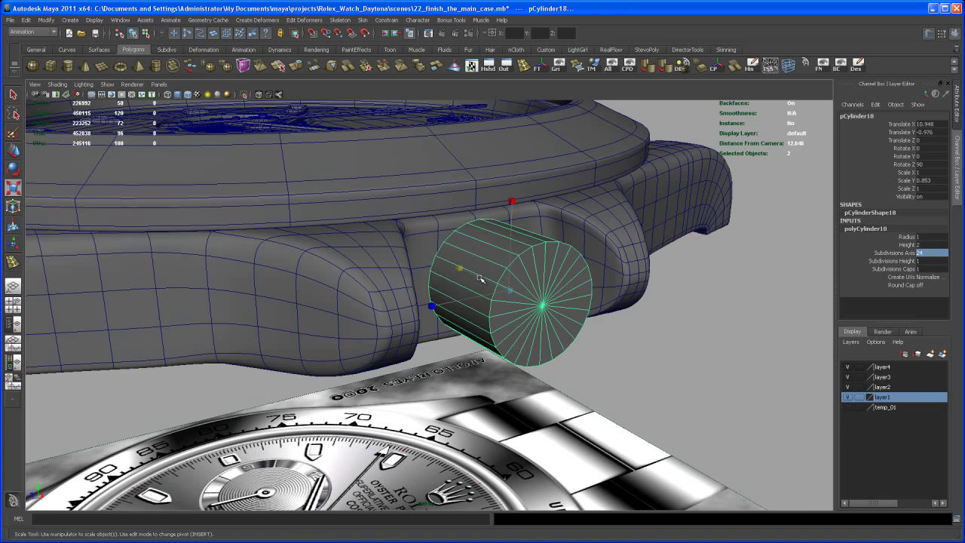
- Set the crown cylinder's cap subdivisions to 4
{"action": "left_click_drag", "start_coordinate": [534, 332], "coordinate": [495, 334], "text": "alt"}
{"action": "right_click_drag", "start_coordinate": [496, 334], "coordinate": [520, 347], "text": "alt"}
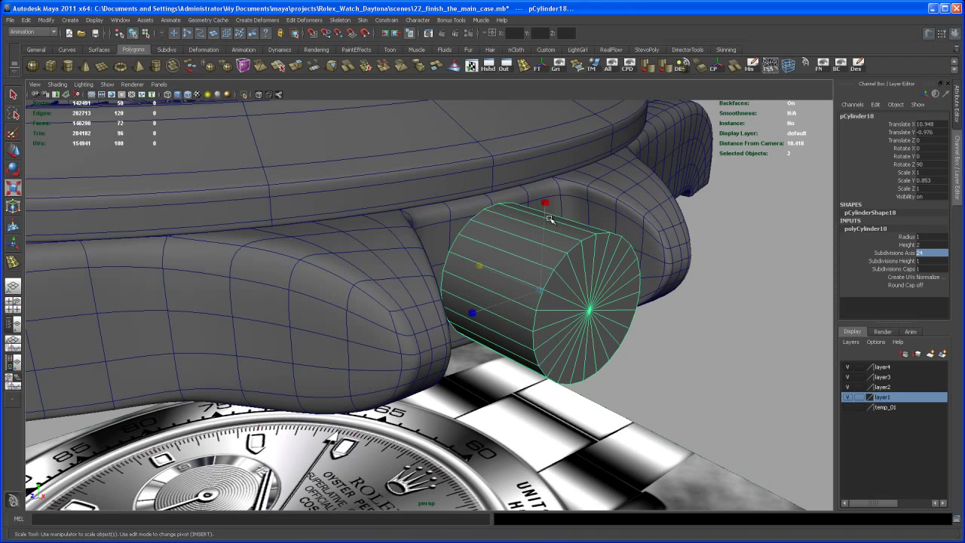
{"action": "middle_click_drag", "start_coordinate": [557, 270], "coordinate": [496, 263], "text": "alt"}
{"action": "left_click_drag", "start_coordinate": [510, 281], "coordinate": [518, 282], "text": "alt"}
{"action": "middle_click_drag", "start_coordinate": [533, 295], "coordinate": [505, 274], "text": "alt"}
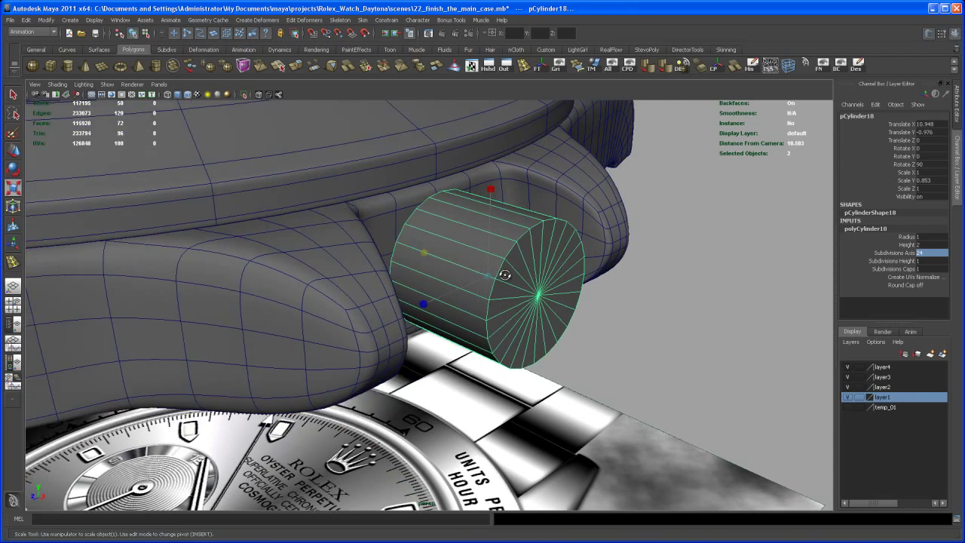
{"action": "left_click_drag", "start_coordinate": [504, 274], "coordinate": [529, 282], "text": "alt"}
{"action": "middle_click_drag", "start_coordinate": [528, 283], "coordinate": [491, 257], "text": "alt"}
{"action": "left_click_drag", "start_coordinate": [491, 258], "coordinate": [498, 260], "text": "alt"}
{"action": "key", "text": "r"}
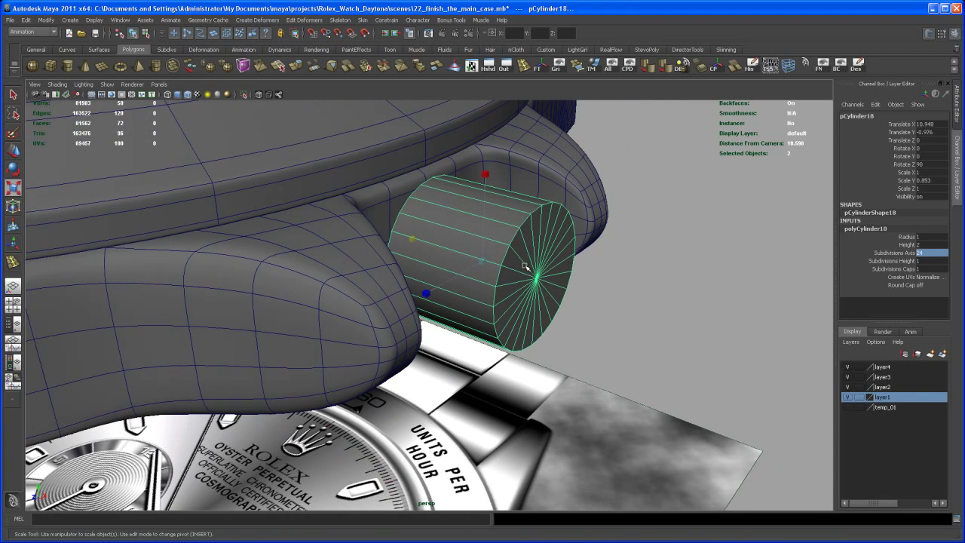
{"action": "left_click", "coordinate": [902, 269]}
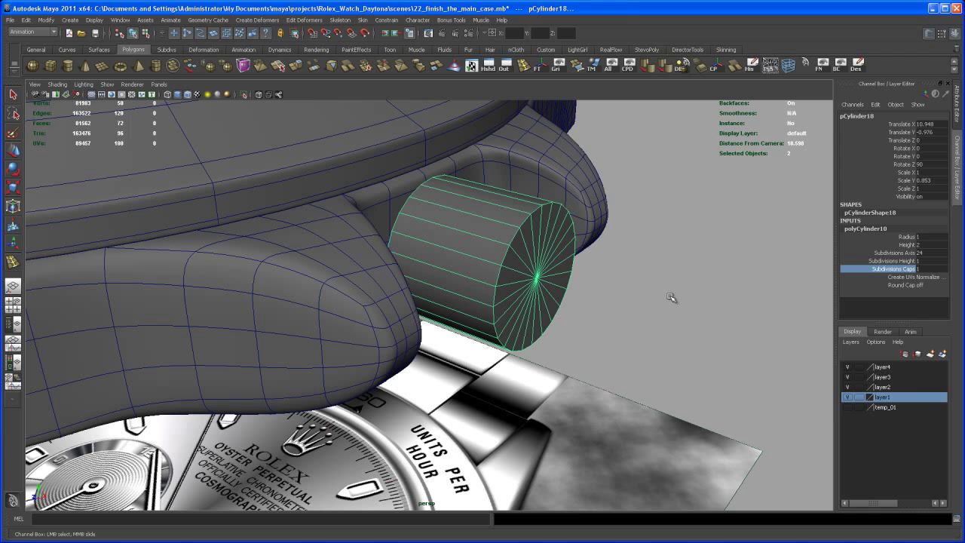
{"action": "middle_click_drag", "start_coordinate": [672, 298], "coordinate": [680, 300]}
{"action": "scroll", "coordinate": [677, 305], "scroll_direction": "up", "scroll_amount": 5}
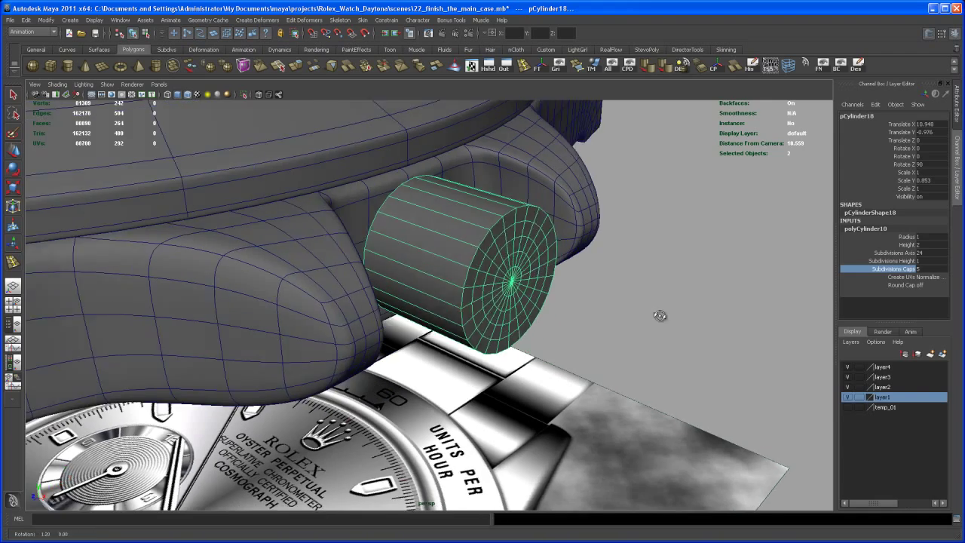
{"action": "left_click_drag", "start_coordinate": [636, 333], "coordinate": [636, 344], "text": "alt"}
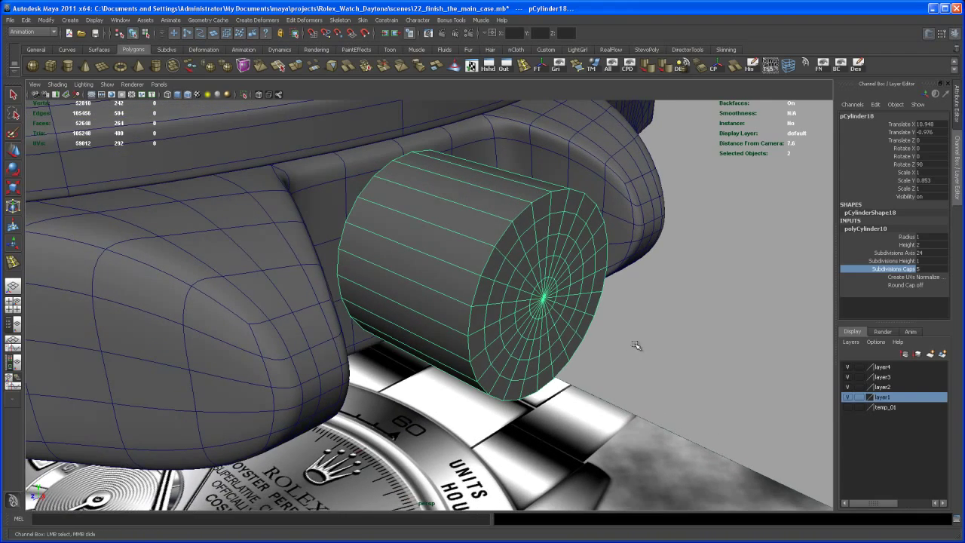
{"action": "middle_click_drag", "start_coordinate": [706, 306], "coordinate": [698, 304]}
{"action": "left_click_drag", "start_coordinate": [694, 314], "coordinate": [541, 297], "text": "alt"}
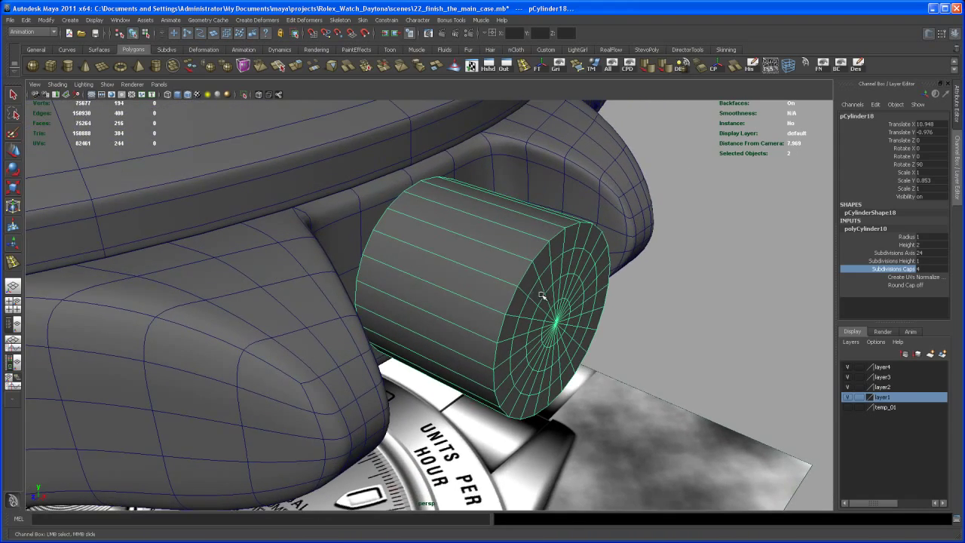
- Select the complete ring of side faces around the crown cylinder
{"action": "right_click_drag", "start_coordinate": [492, 255], "coordinate": [496, 276]}
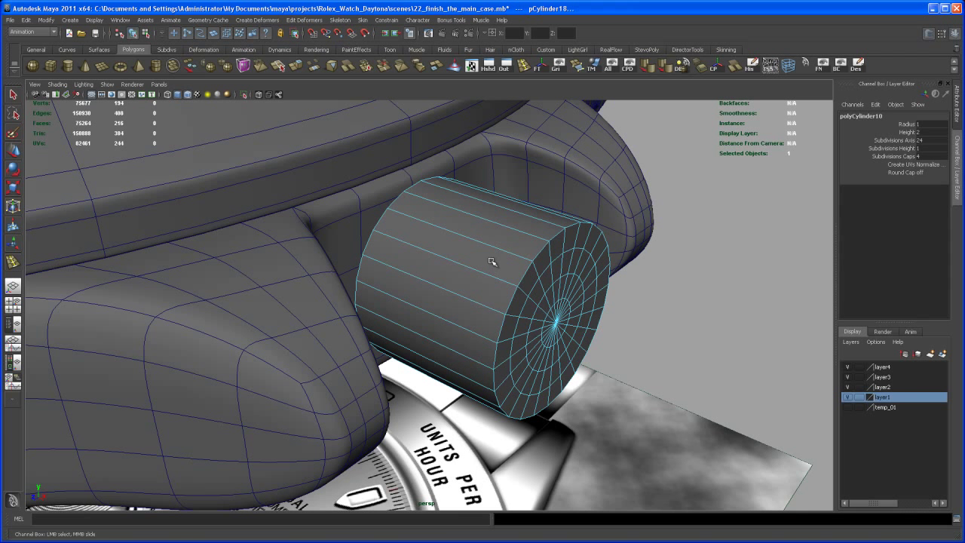
{"action": "key", "text": "q"}
{"action": "left_click", "coordinate": [484, 258]}
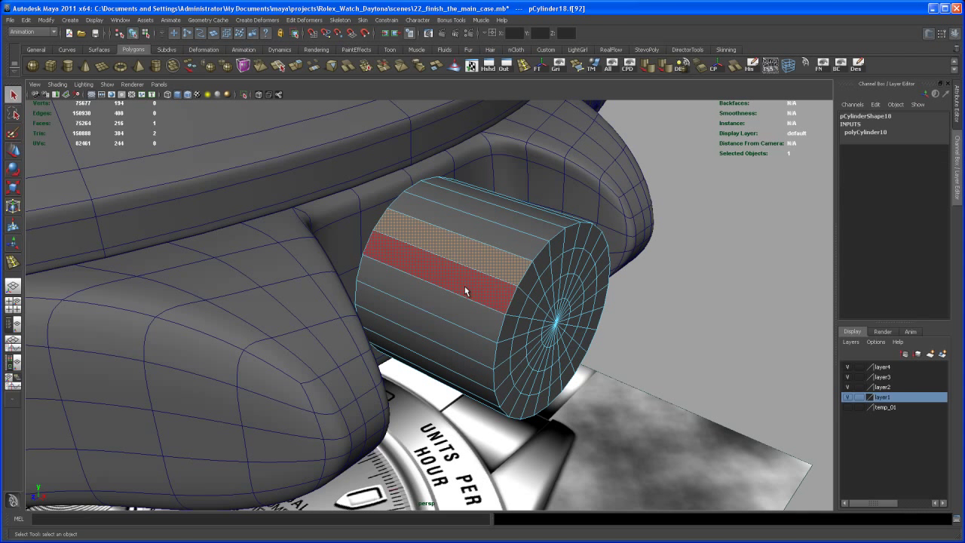
{"action": "double_click", "coordinate": [465, 287], "text": "shift"}
- Extrude the selected ring of side faces outward by about 0.133 in local Z
{"action": "scroll", "coordinate": [528, 201], "scroll_direction": "down", "scroll_amount": 5}
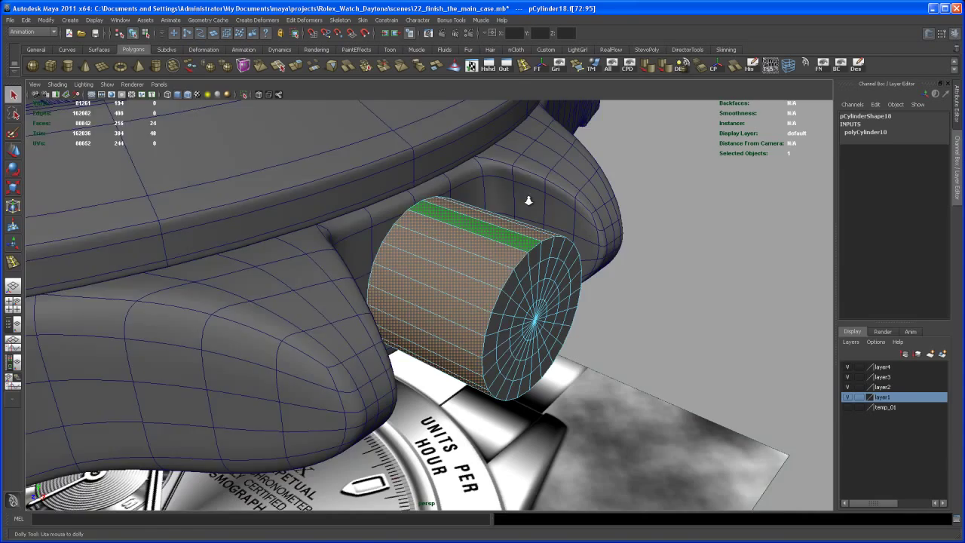
{"action": "middle_click_drag", "start_coordinate": [528, 194], "coordinate": [499, 215], "text": "alt"}
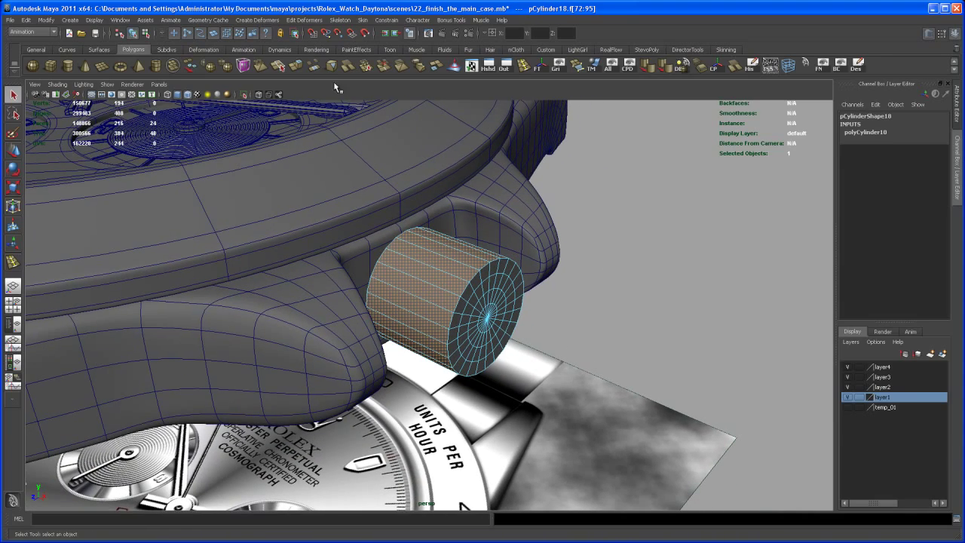
{"action": "left_click", "coordinate": [300, 66]}
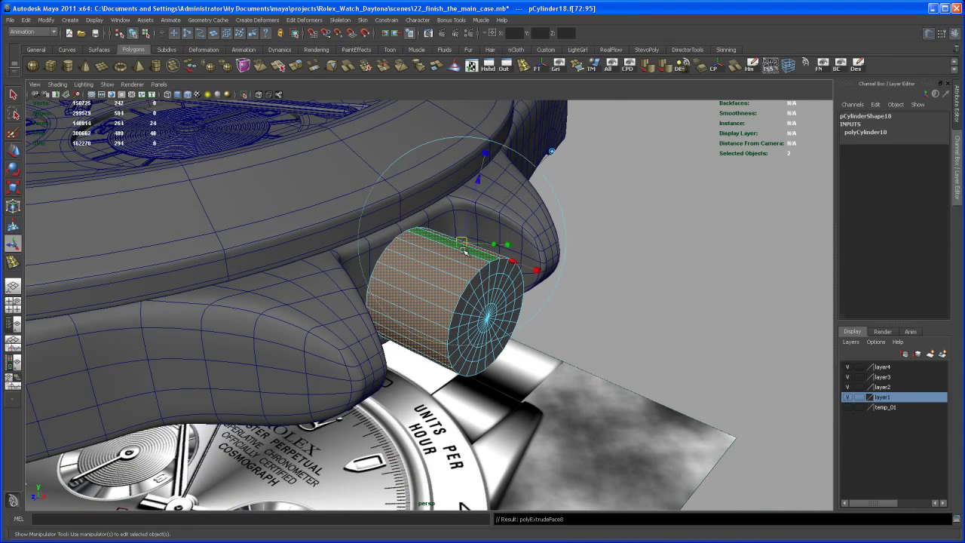
{"action": "left_click_drag", "start_coordinate": [468, 245], "coordinate": [481, 290], "text": "alt"}
{"action": "middle_click_drag", "start_coordinate": [482, 289], "coordinate": [490, 339], "text": "alt"}
{"action": "scroll", "coordinate": [418, 342], "scroll_direction": "up", "scroll_amount": 3}
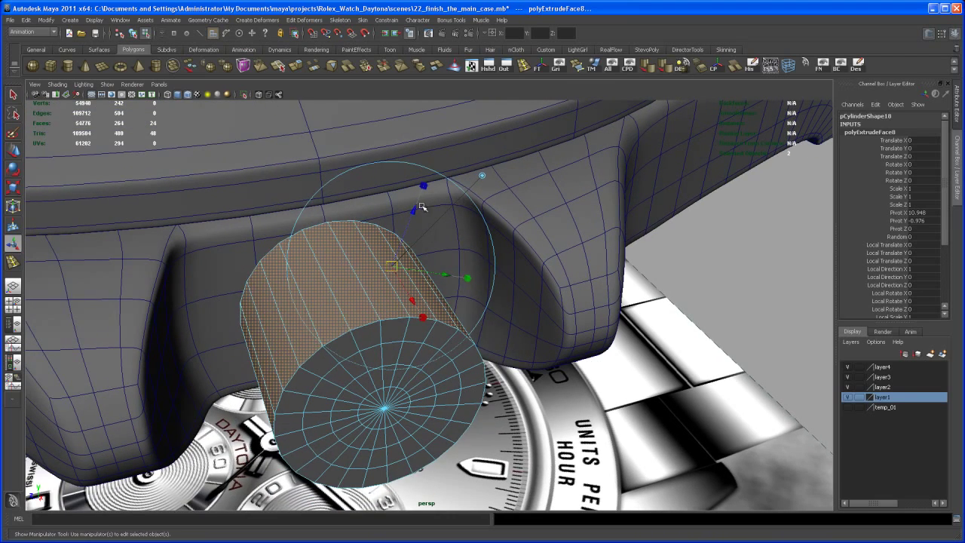
{"action": "left_click_drag", "start_coordinate": [413, 216], "coordinate": [419, 204]}
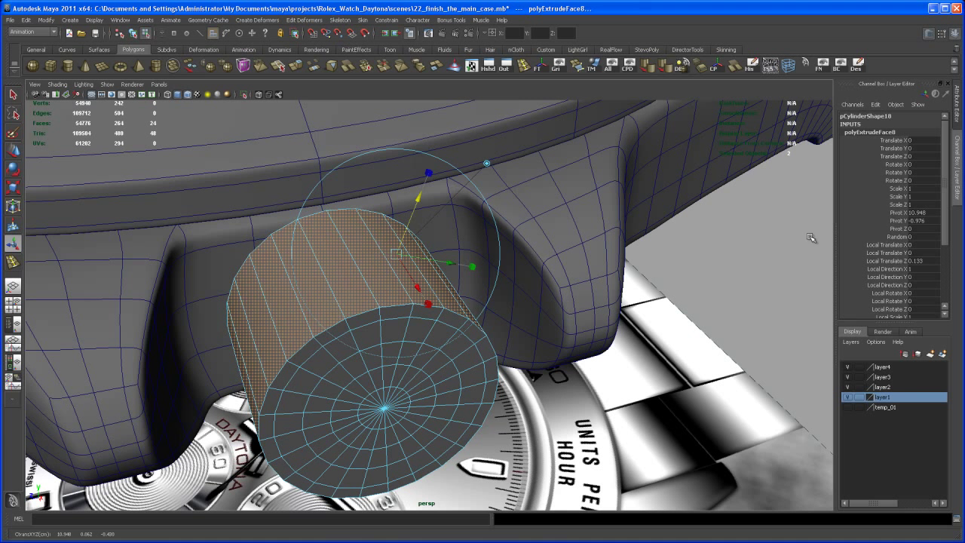
- Turn off Keep Faces Together for the extruded ring of crown side faces
{"action": "left_click_drag", "start_coordinate": [945, 215], "coordinate": [949, 296]}
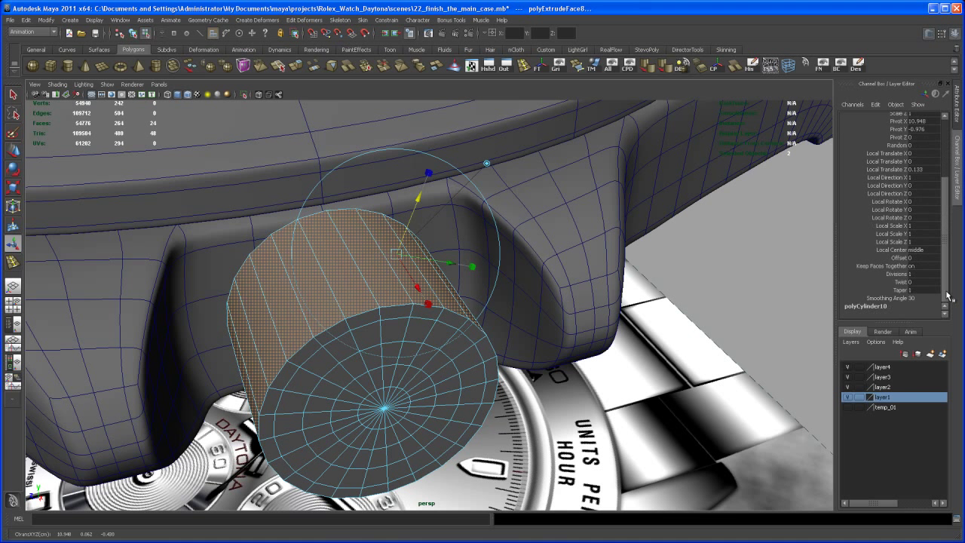
{"action": "left_click", "coordinate": [914, 267]}
{"action": "key", "text": "Return"}
- Raise the separated side faces' extrusion to about 0.299 in local Z
{"action": "mouse_move", "coordinate": [417, 337]}
{"action": "left_mouse_down", "text": "alt"}
{"action": "mouse_move", "coordinate": [430, 341]}
{"action": "mouse_move", "coordinate": [417, 354]}
{"action": "left_mouse_up", "text": "alt"}
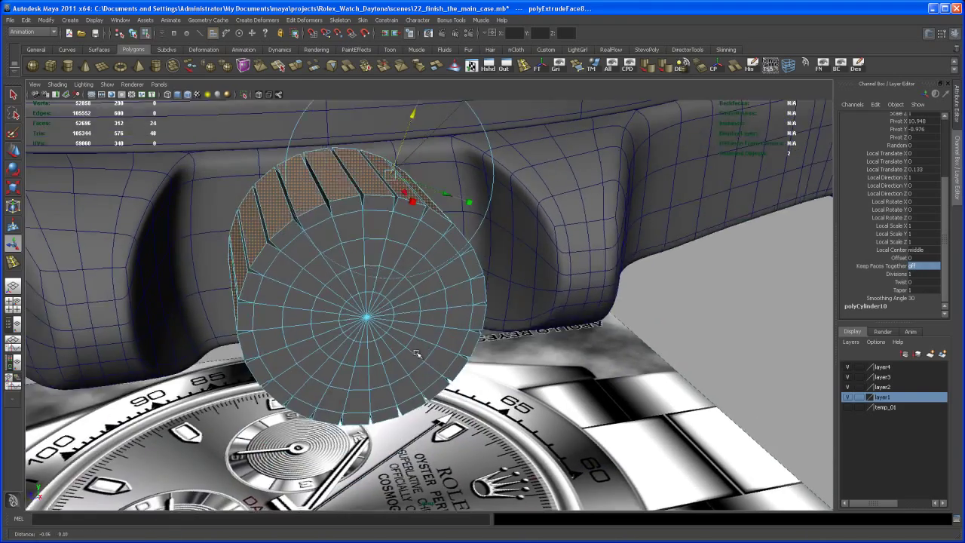
{"action": "right_click_drag", "start_coordinate": [418, 354], "coordinate": [431, 365], "text": "alt"}
{"action": "middle_click_drag", "start_coordinate": [431, 365], "coordinate": [431, 415], "text": "alt"}
{"action": "left_click_drag", "start_coordinate": [403, 329], "coordinate": [383, 330], "text": "alt"}
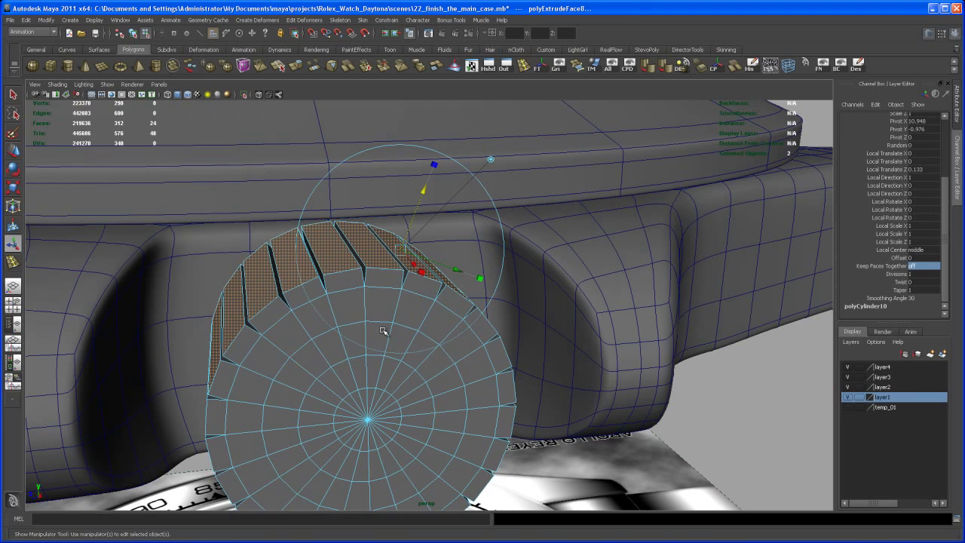
{"action": "left_click_drag", "start_coordinate": [420, 201], "coordinate": [429, 183]}
{"action": "left_click_drag", "start_coordinate": [458, 279], "coordinate": [436, 276], "text": "alt"}
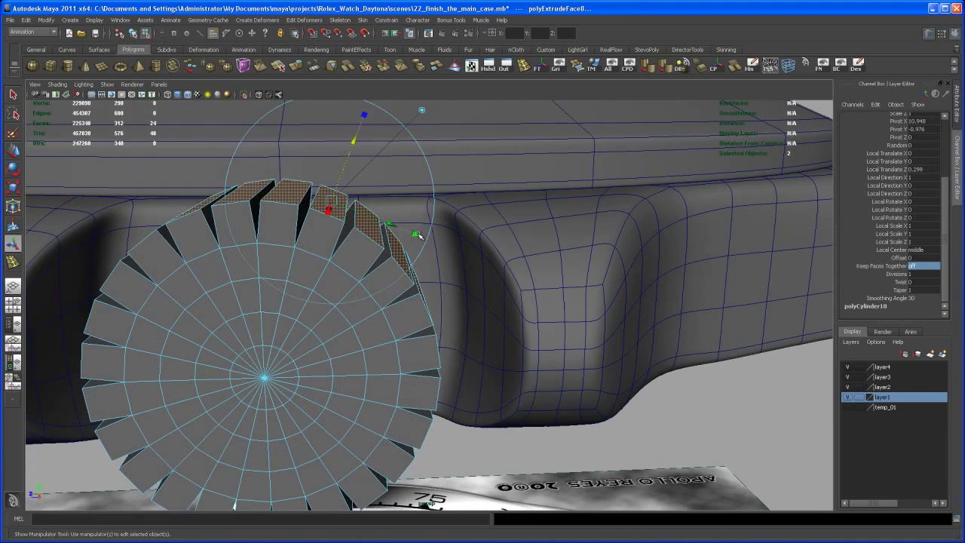
- Narrow the extruded faces into pointed teeth by reducing their local Y scale to about 0.239
{"action": "left_click_drag", "start_coordinate": [418, 235], "coordinate": [379, 221]}
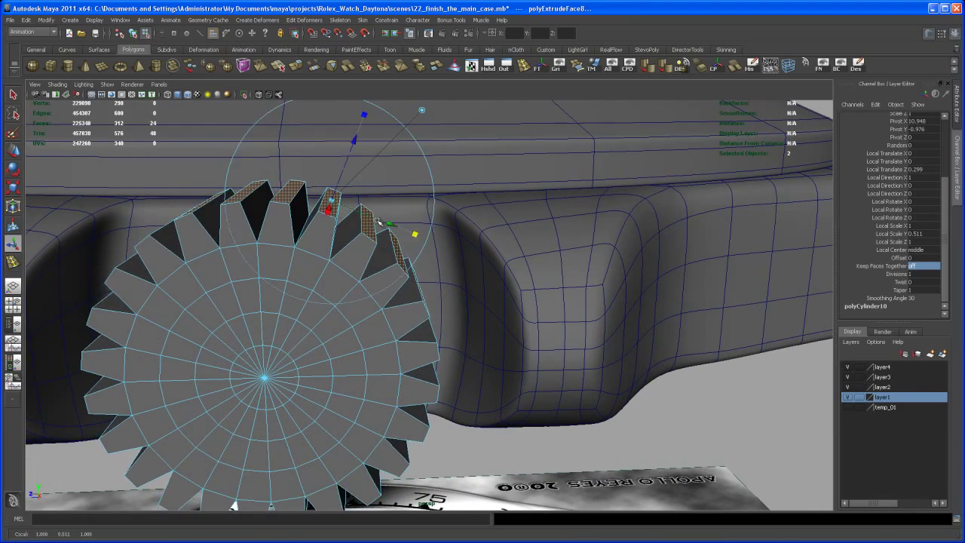
{"action": "left_click_drag", "start_coordinate": [388, 265], "coordinate": [365, 306], "text": "alt"}
{"action": "right_click_drag", "start_coordinate": [365, 306], "coordinate": [390, 339], "text": "alt"}
{"action": "middle_click_drag", "start_coordinate": [390, 339], "coordinate": [424, 341], "text": "alt"}
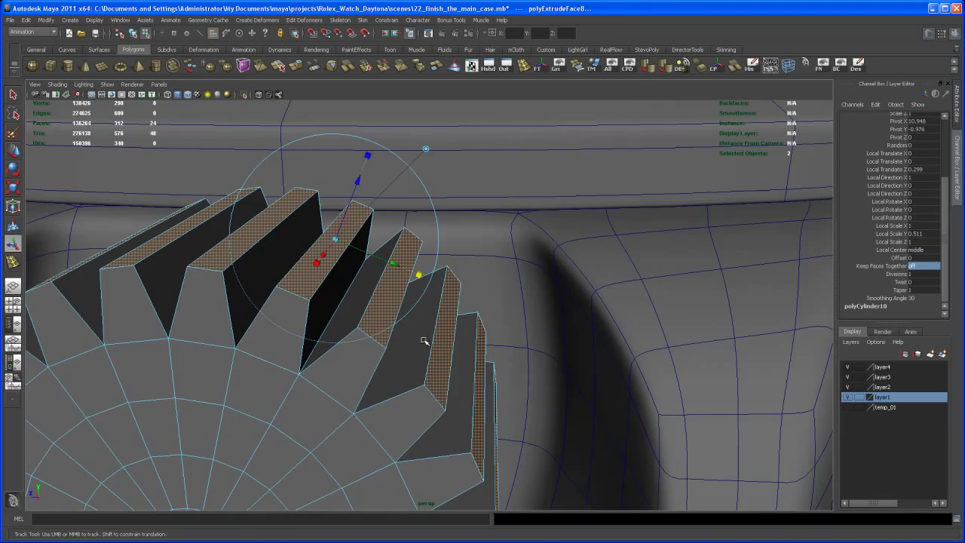
{"action": "left_click_drag", "start_coordinate": [424, 341], "coordinate": [401, 267], "text": "alt"}
{"action": "middle_click_drag", "start_coordinate": [400, 267], "coordinate": [387, 312], "text": "alt"}
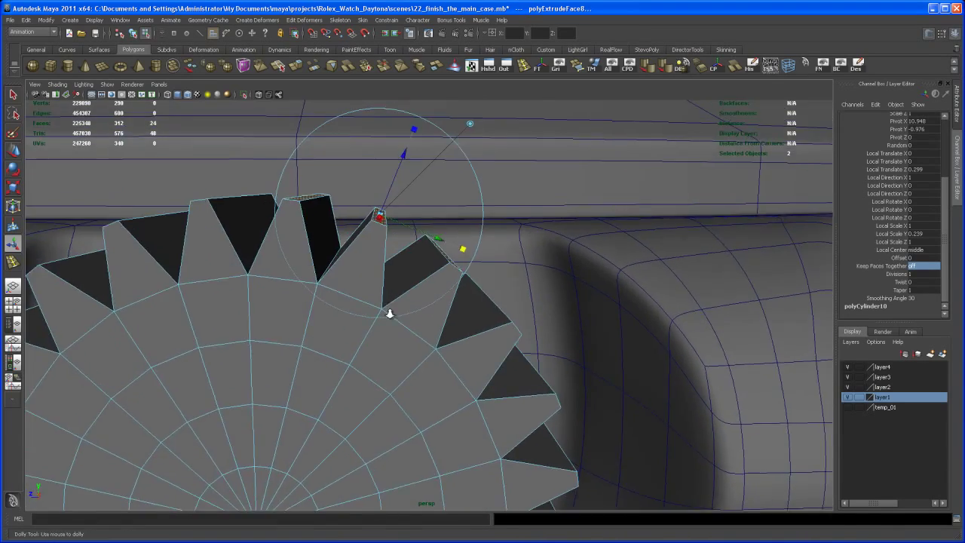
{"action": "right_click_drag", "start_coordinate": [388, 313], "coordinate": [382, 302], "text": "alt"}
{"action": "mouse_move", "coordinate": [381, 301]}
{"action": "left_mouse_down", "text": "alt"}
{"action": "mouse_move", "coordinate": [382, 281]}
{"action": "mouse_move", "coordinate": [391, 299]}
{"action": "left_mouse_up", "text": "alt"}
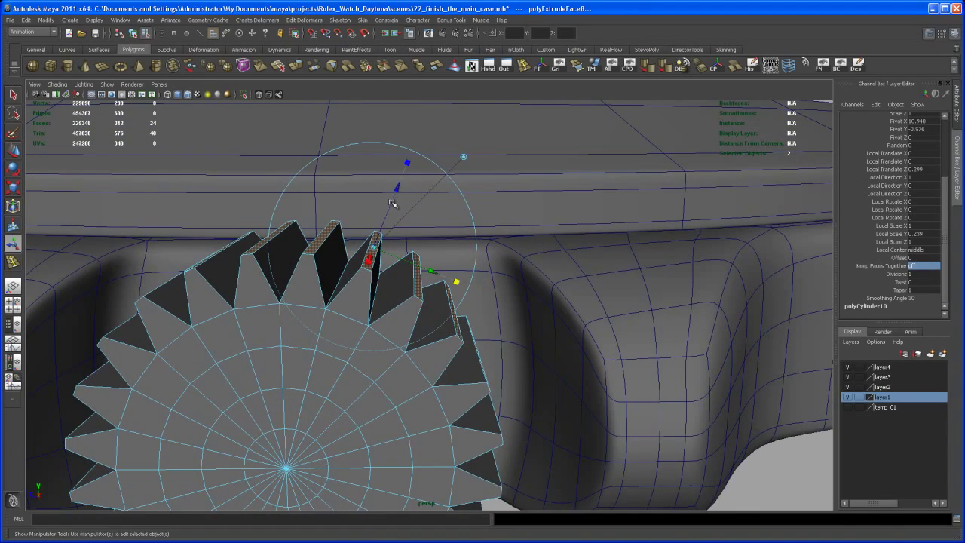
- Lower the teeth to about 0.271 in local Z and shorten their outer faces to a local X scale of about 0.846
{"action": "left_click_drag", "start_coordinate": [394, 195], "coordinate": [393, 199]}
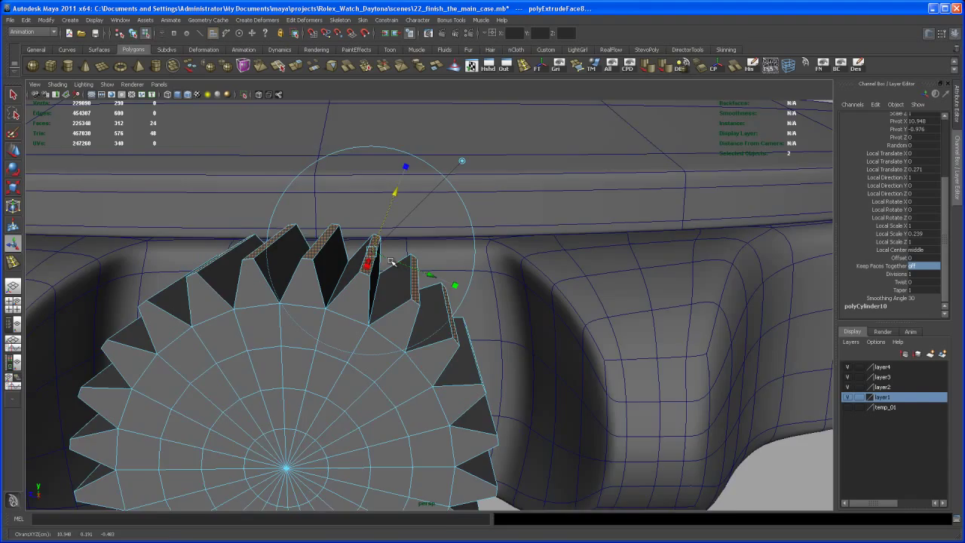
{"action": "left_click_drag", "start_coordinate": [391, 261], "coordinate": [479, 187], "text": "alt"}
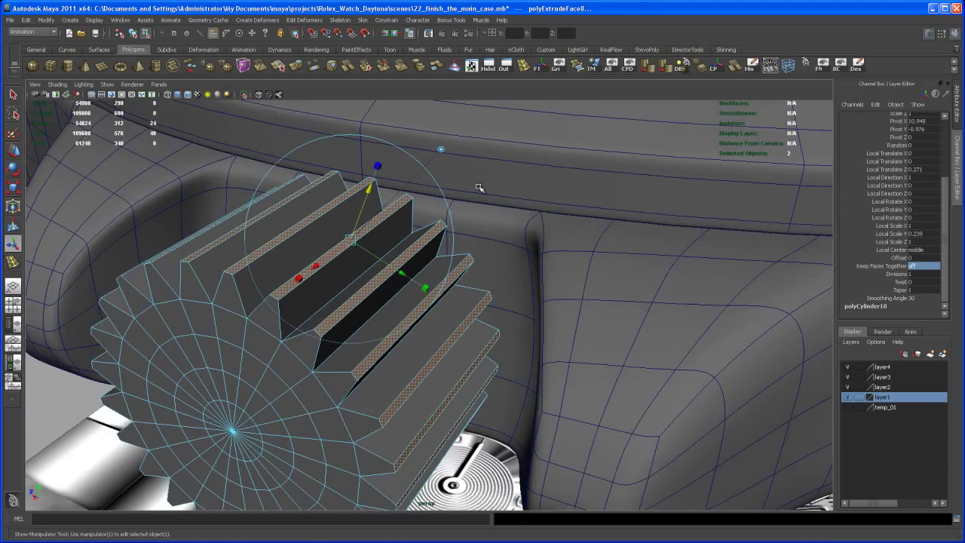
{"action": "left_click_drag", "start_coordinate": [366, 230], "coordinate": [365, 301], "text": "alt"}
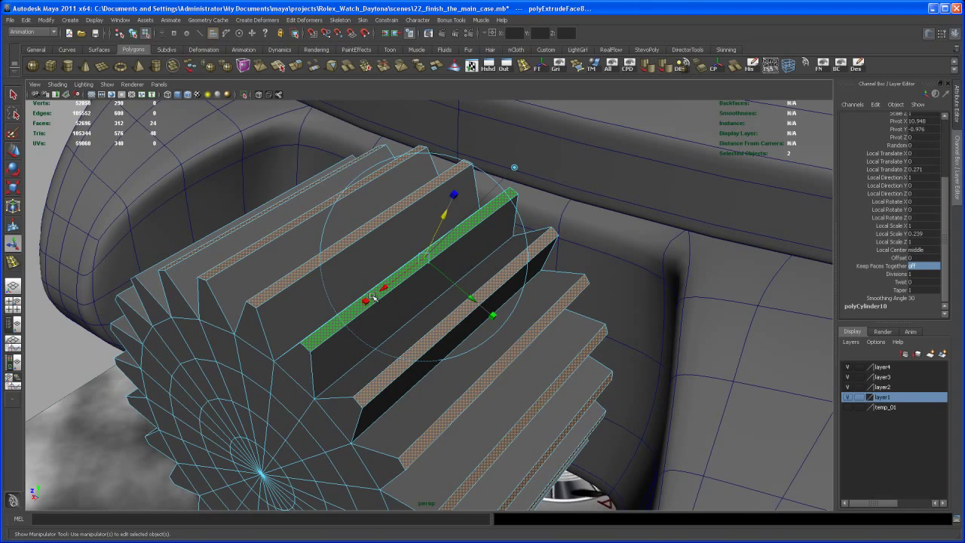
{"action": "left_click_drag", "start_coordinate": [373, 297], "coordinate": [344, 321]}
{"action": "middle_click_drag", "start_coordinate": [345, 321], "coordinate": [362, 345], "text": "alt"}
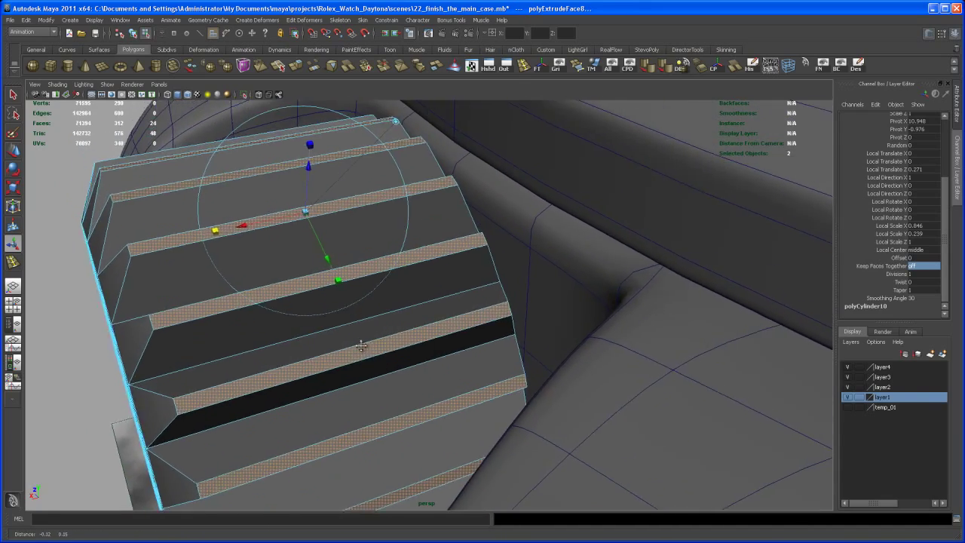
{"action": "right_click_drag", "start_coordinate": [362, 344], "coordinate": [296, 254], "text": "alt"}
{"action": "left_click_drag", "start_coordinate": [297, 254], "coordinate": [401, 276], "text": "alt"}
- Return to object selection and move the whole crown away from the case to Translate X of about 13.502
{"action": "key", "text": "q"}
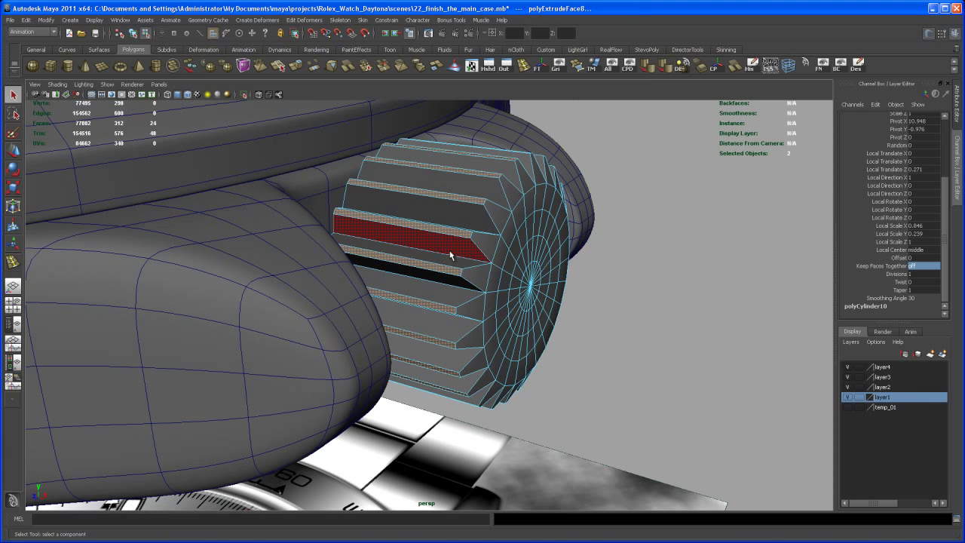
{"action": "right_click", "coordinate": [454, 252]}
{"action": "right_click_drag", "start_coordinate": [454, 248], "coordinate": [458, 246]}
{"action": "key", "text": "F8"}
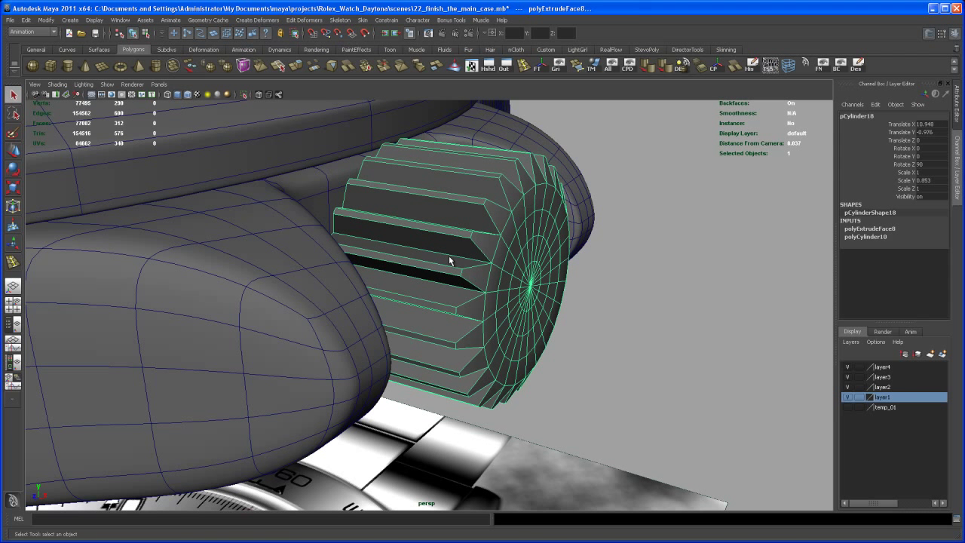
{"action": "key", "text": "w"}
{"action": "left_click_drag", "start_coordinate": [403, 260], "coordinate": [485, 301]}
- Split the edge ring running along the crown's teeth with split type Multi and 2 divisions
{"action": "middle_click_drag", "start_coordinate": [485, 302], "coordinate": [480, 296], "text": "alt"}
{"action": "right_click_drag", "start_coordinate": [480, 297], "coordinate": [500, 321], "text": "alt"}
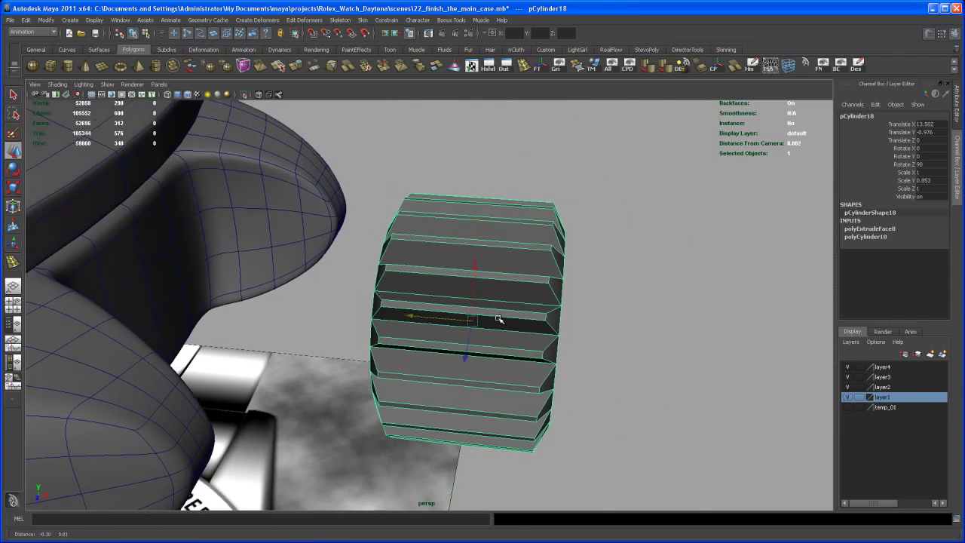
{"action": "right_click_drag", "start_coordinate": [497, 277], "coordinate": [497, 262]}
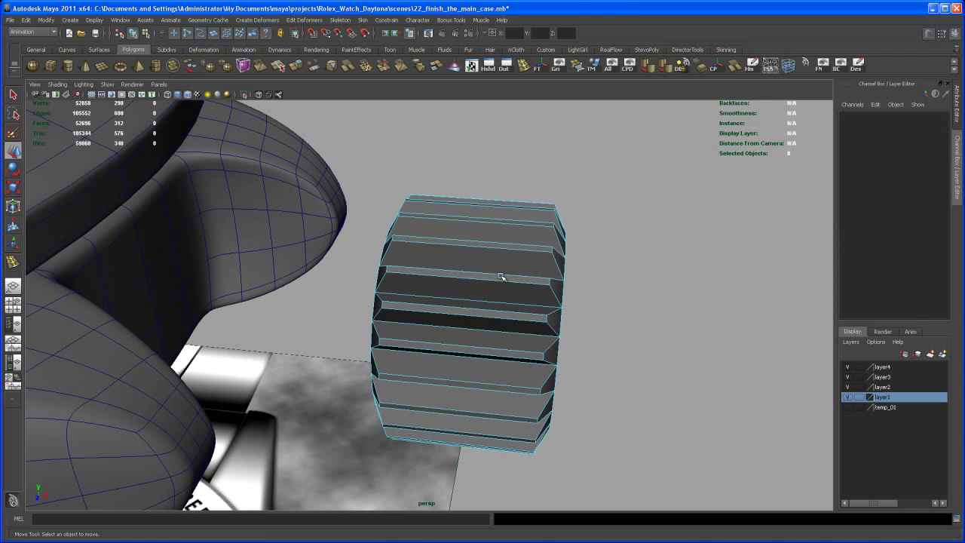
{"action": "left_click", "coordinate": [502, 276]}
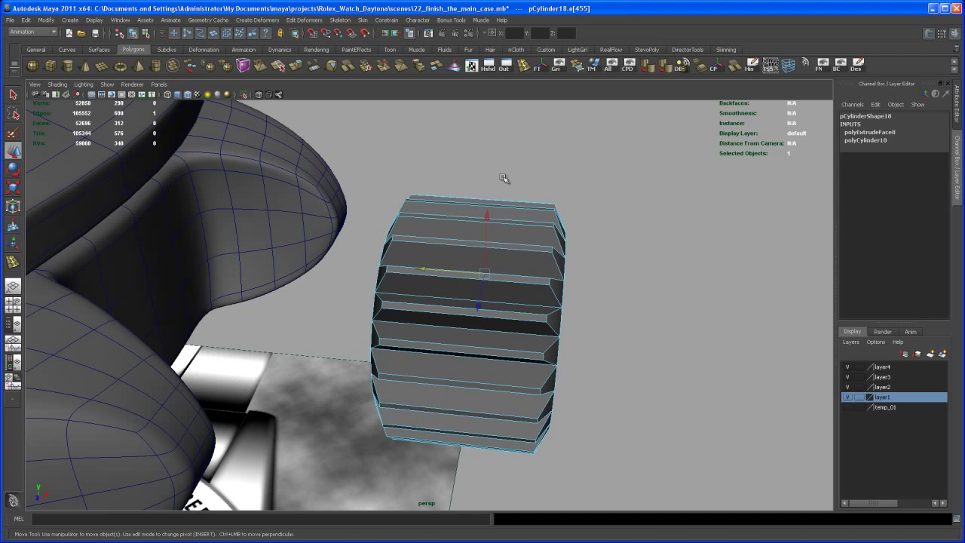
{"action": "left_click", "coordinate": [508, 208]}
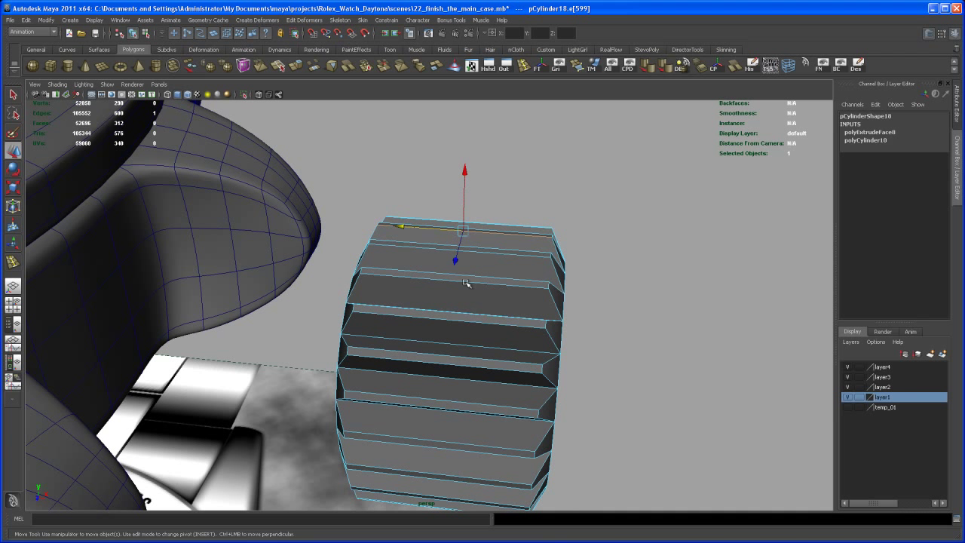
{"action": "right_click_drag", "start_coordinate": [495, 235], "coordinate": [483, 253], "text": "shift"}
{"action": "left_click", "coordinate": [868, 132]}
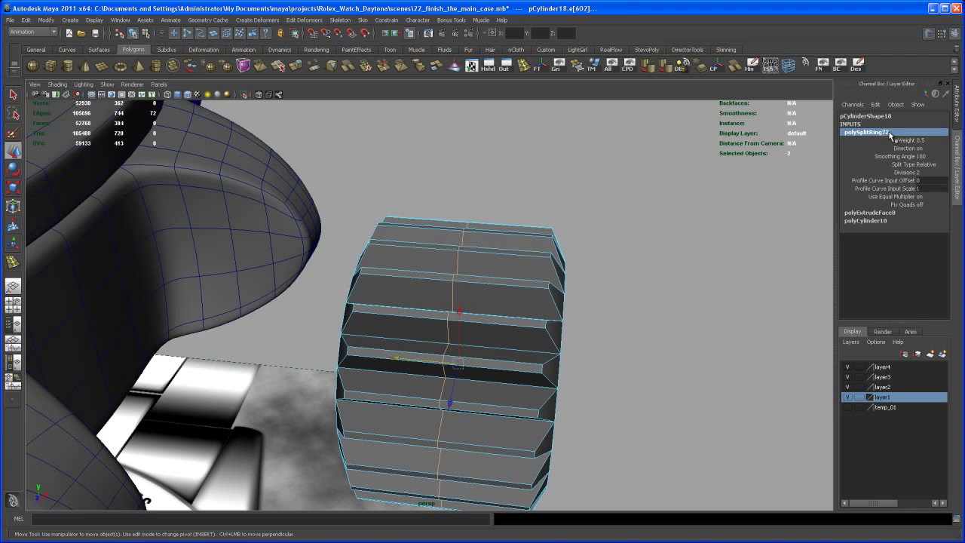
{"action": "left_click", "coordinate": [932, 164]}
{"action": "left_click", "coordinate": [935, 195]}
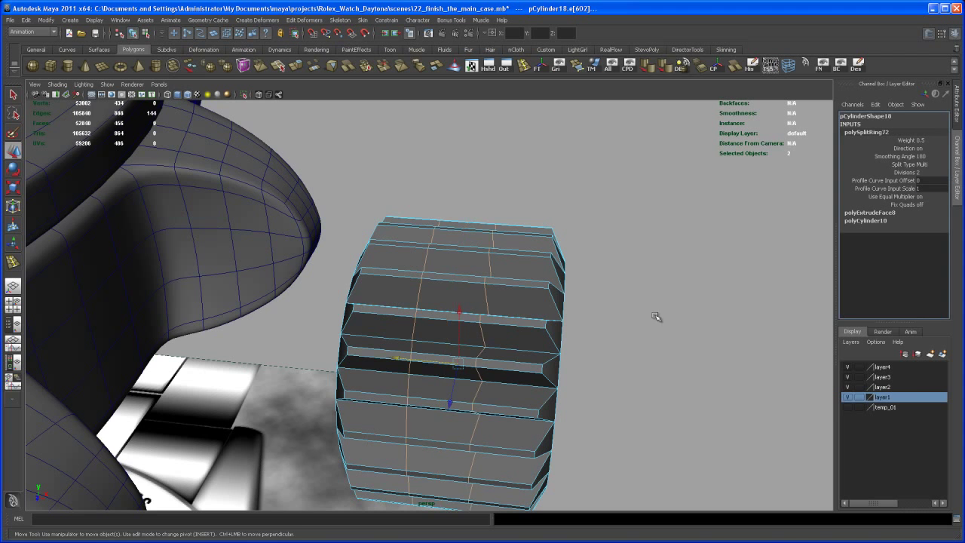
- Scale the two new edge loops apart along the crown's axis so they sit close to the ends of the teeth
{"action": "left_click_drag", "start_coordinate": [657, 319], "coordinate": [613, 320], "text": "alt"}
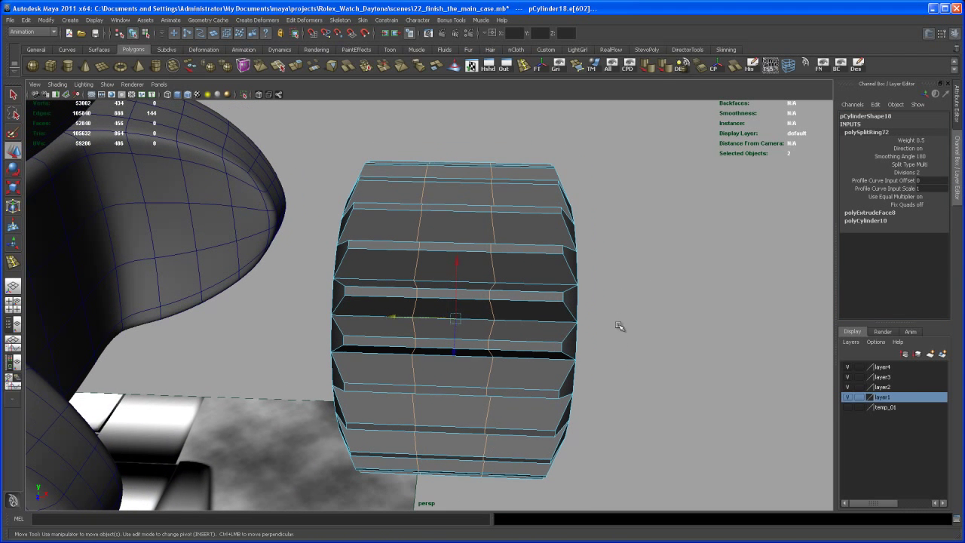
{"action": "key", "text": "r"}
{"action": "left_click_drag", "start_coordinate": [370, 319], "coordinate": [407, 325]}
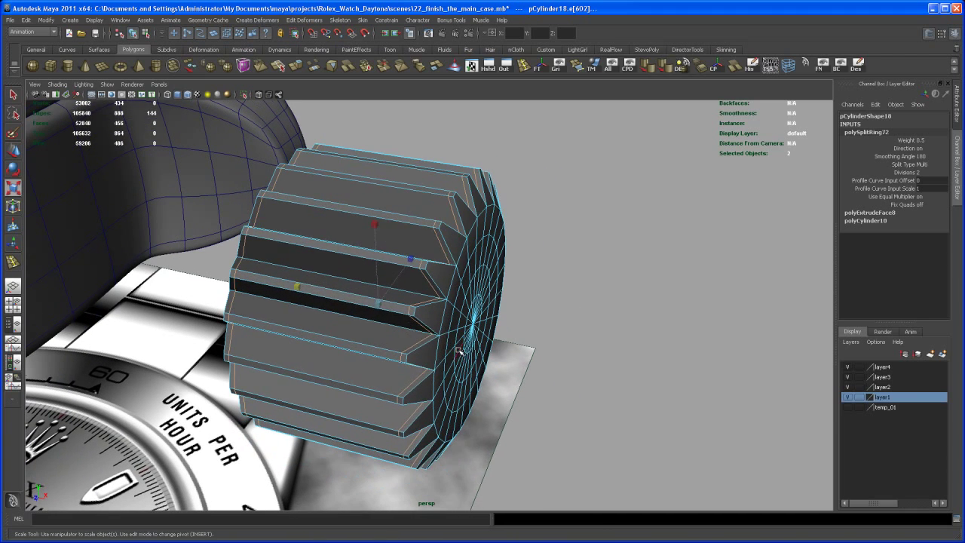
- Preview the crown in smooth mesh display, inspect its teeth from the front, and return to the unsmoothed mesh
{"action": "key", "text": "3"}
{"action": "right_click_drag", "start_coordinate": [446, 335], "coordinate": [457, 328]}
{"action": "left_click", "coordinate": [553, 314]}
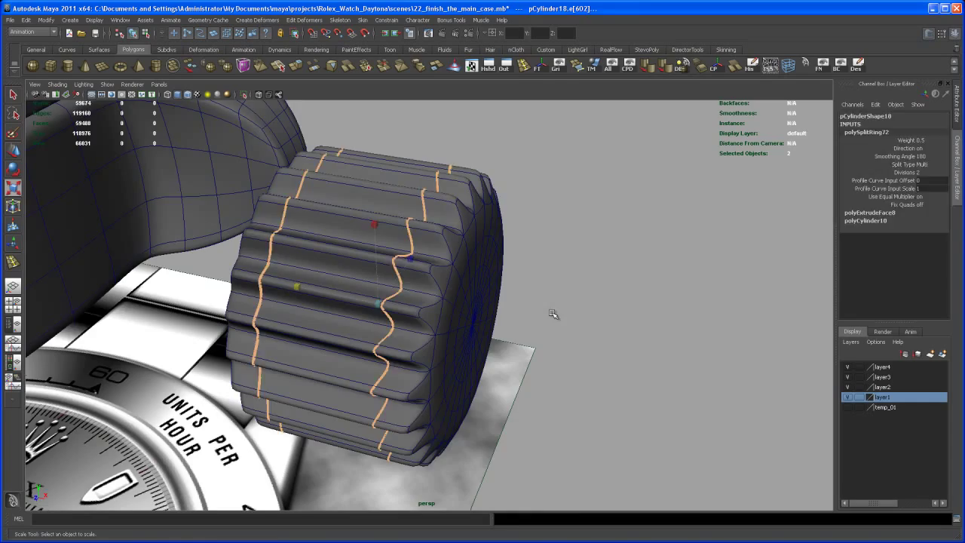
{"action": "left_click", "coordinate": [553, 314]}
{"action": "left_click_drag", "start_coordinate": [553, 314], "coordinate": [435, 280], "text": "alt"}
{"action": "middle_click_drag", "start_coordinate": [435, 280], "coordinate": [414, 297], "text": "alt"}
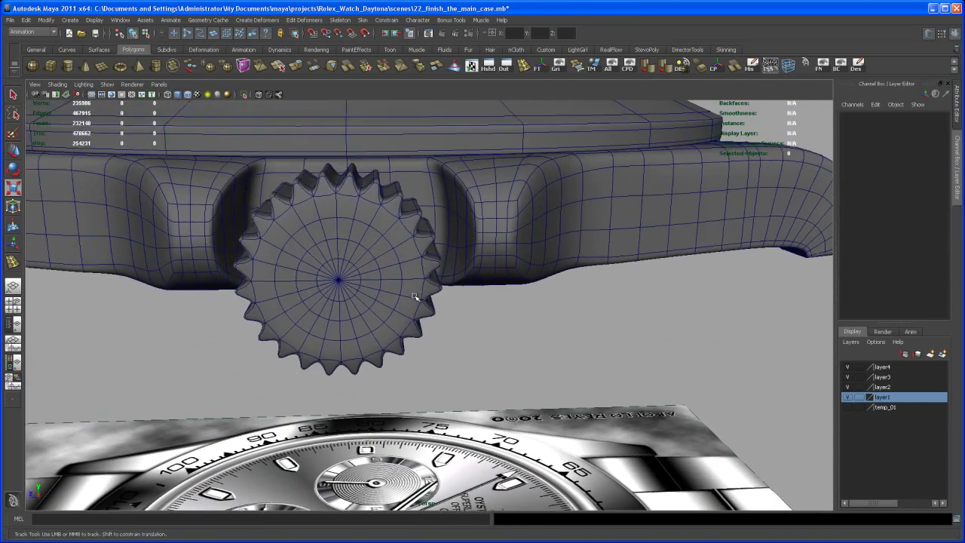
{"action": "left_click_drag", "start_coordinate": [414, 296], "coordinate": [400, 304], "text": "alt"}
{"action": "left_click", "coordinate": [399, 304]}
{"action": "key", "text": "1"}
- Paint-select the three inner rings of faces on the crown's outer end cap
{"action": "middle_click_drag", "start_coordinate": [398, 299], "coordinate": [450, 334], "text": "alt"}
{"action": "left_click_drag", "start_coordinate": [351, 273], "coordinate": [442, 290], "text": "alt"}
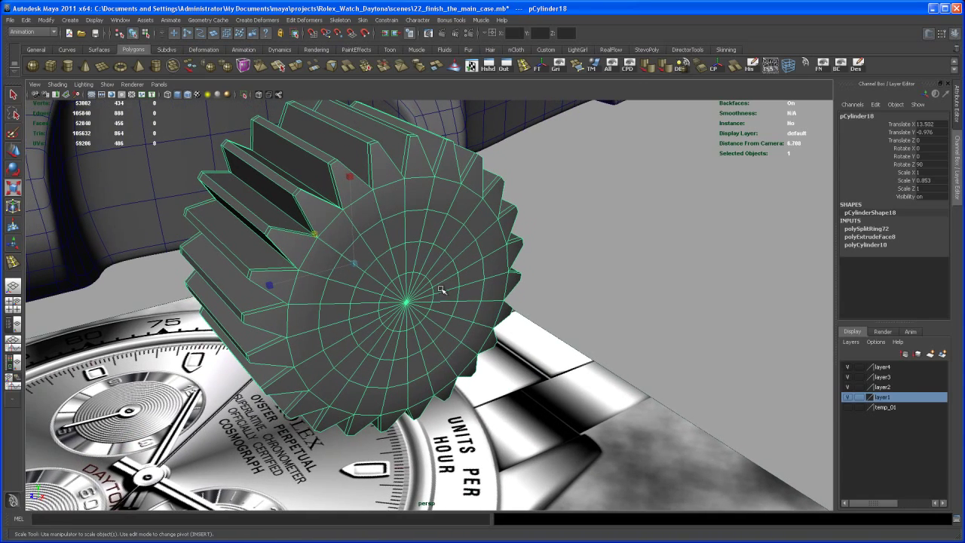
{"action": "left_click", "coordinate": [11, 131]}
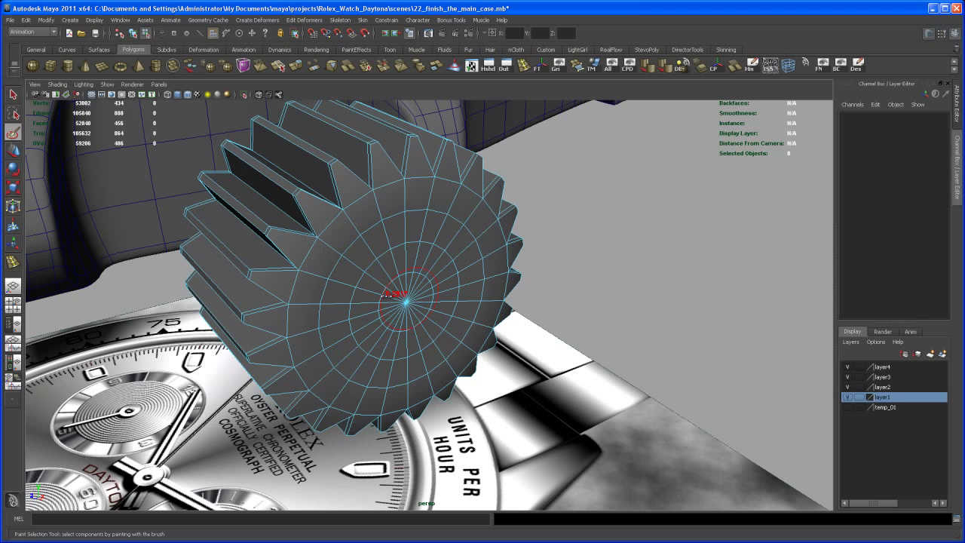
{"action": "right_click_drag", "start_coordinate": [409, 284], "coordinate": [408, 307]}
{"action": "mouse_move", "coordinate": [409, 299]}
{"action": "left_mouse_down"}
{"action": "mouse_move", "coordinate": [381, 286]}
{"action": "mouse_move", "coordinate": [420, 258]}
{"action": "mouse_move", "coordinate": [445, 302]}
{"action": "left_mouse_up"}
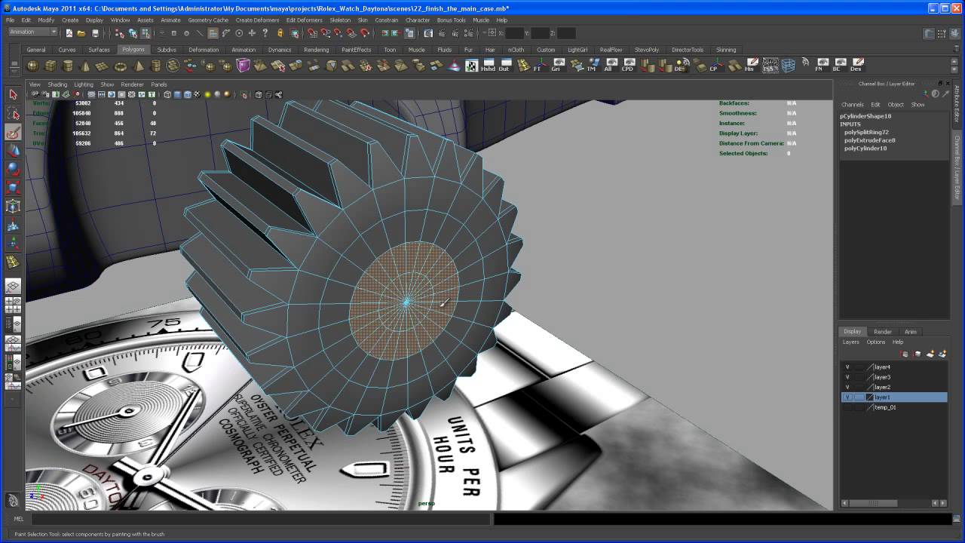
{"action": "mouse_move", "coordinate": [399, 245]}
{"action": "left_mouse_down"}
{"action": "mouse_move", "coordinate": [347, 355]}
{"action": "mouse_move", "coordinate": [418, 370]}
{"action": "mouse_move", "coordinate": [469, 260]}
{"action": "mouse_move", "coordinate": [403, 230]}
{"action": "mouse_move", "coordinate": [384, 280]}
{"action": "mouse_move", "coordinate": [437, 298]}
{"action": "mouse_move", "coordinate": [417, 288]}
{"action": "mouse_move", "coordinate": [403, 313]}
{"action": "mouse_move", "coordinate": [360, 327]}
{"action": "left_mouse_up"}
- Move the selected cap faces slightly outward along the crown's axis
{"action": "key", "text": "w"}
{"action": "right_click_drag", "start_coordinate": [360, 326], "coordinate": [378, 339], "text": "alt"}
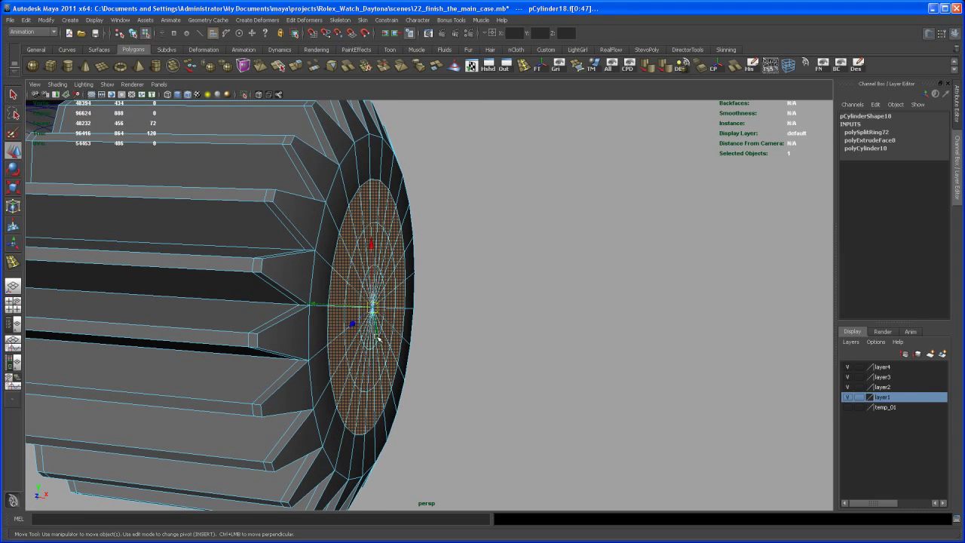
{"action": "left_click_drag", "start_coordinate": [317, 307], "coordinate": [321, 304]}
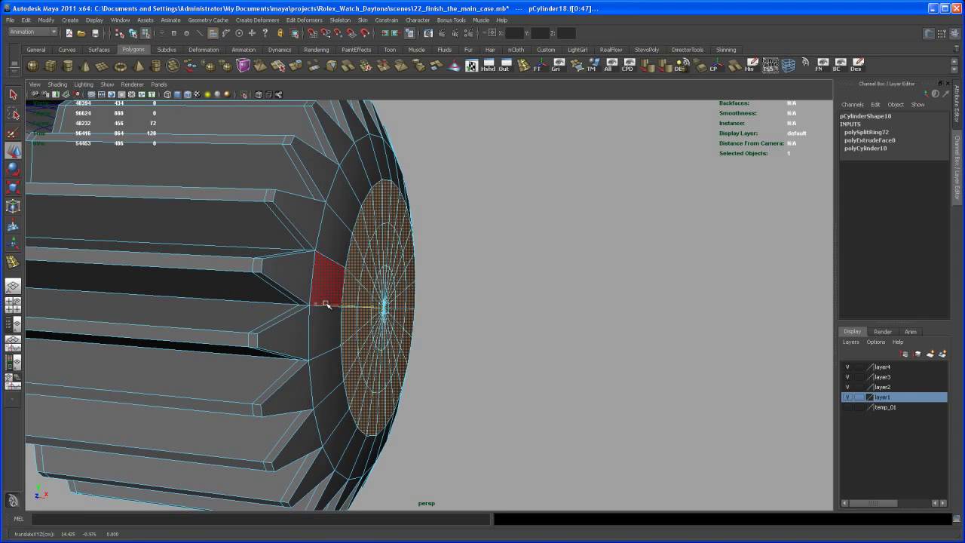
{"action": "middle_click_drag", "start_coordinate": [331, 292], "coordinate": [319, 308], "text": "alt"}
{"action": "right_click_drag", "start_coordinate": [319, 308], "coordinate": [347, 314], "text": "alt"}
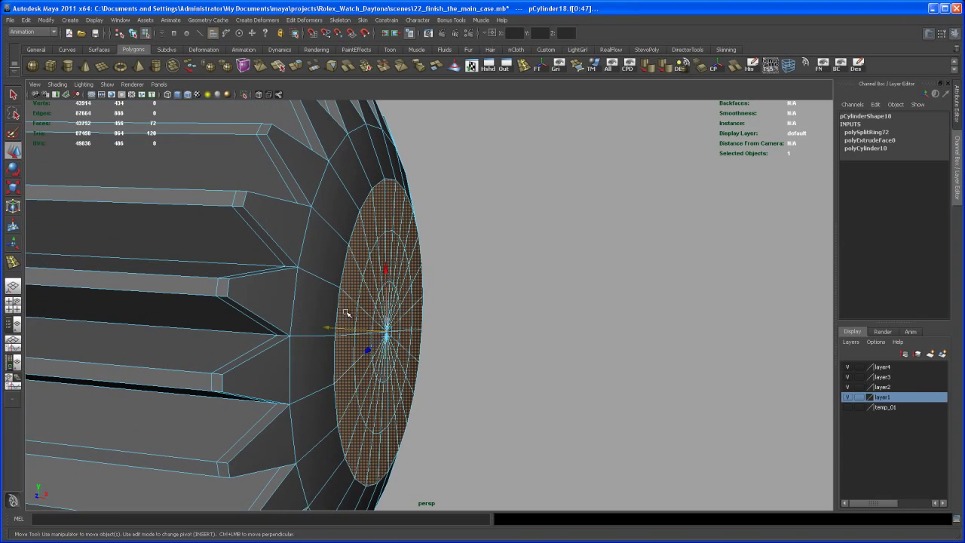
- Enlarge the selected cap faces uniformly and adjust their position along the axis to form a raised, rounded end
{"action": "left_click_drag", "start_coordinate": [347, 314], "coordinate": [340, 315], "text": "alt"}
{"action": "middle_click_drag", "start_coordinate": [340, 315], "coordinate": [304, 308], "text": "alt"}
{"action": "right_click_drag", "start_coordinate": [304, 309], "coordinate": [309, 311], "text": "alt"}
{"action": "key", "text": "r"}
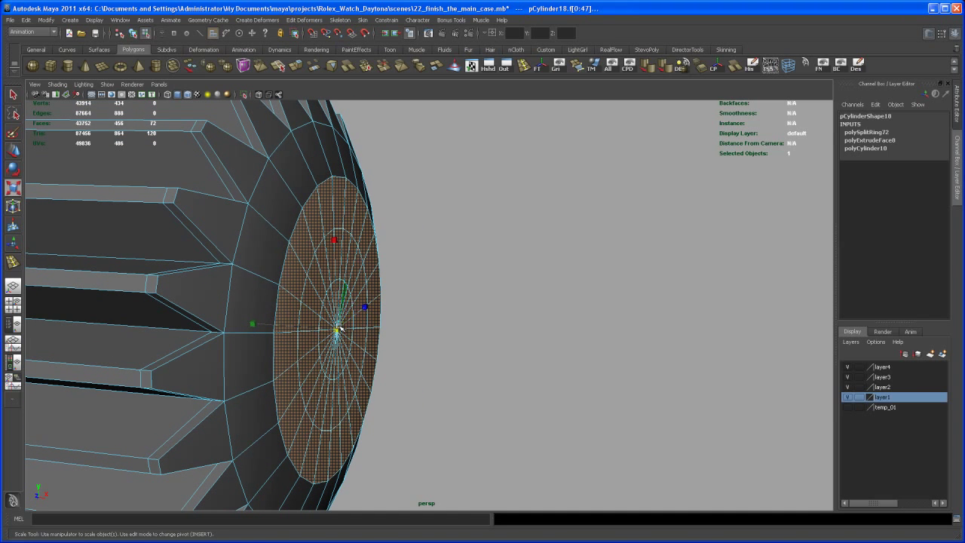
{"action": "mouse_move", "coordinate": [341, 332]}
{"action": "left_mouse_down"}
{"action": "mouse_move", "coordinate": [391, 247]}
{"action": "mouse_move", "coordinate": [351, 250]}
{"action": "mouse_move", "coordinate": [329, 282]}
{"action": "mouse_move", "coordinate": [324, 267]}
{"action": "mouse_move", "coordinate": [337, 273]}
{"action": "mouse_move", "coordinate": [319, 267]}
{"action": "mouse_move", "coordinate": [327, 282]}
{"action": "mouse_move", "coordinate": [373, 298]}
{"action": "mouse_move", "coordinate": [343, 329]}
{"action": "left_mouse_up"}
{"action": "key", "text": "w"}
{"action": "key", "text": "e"}
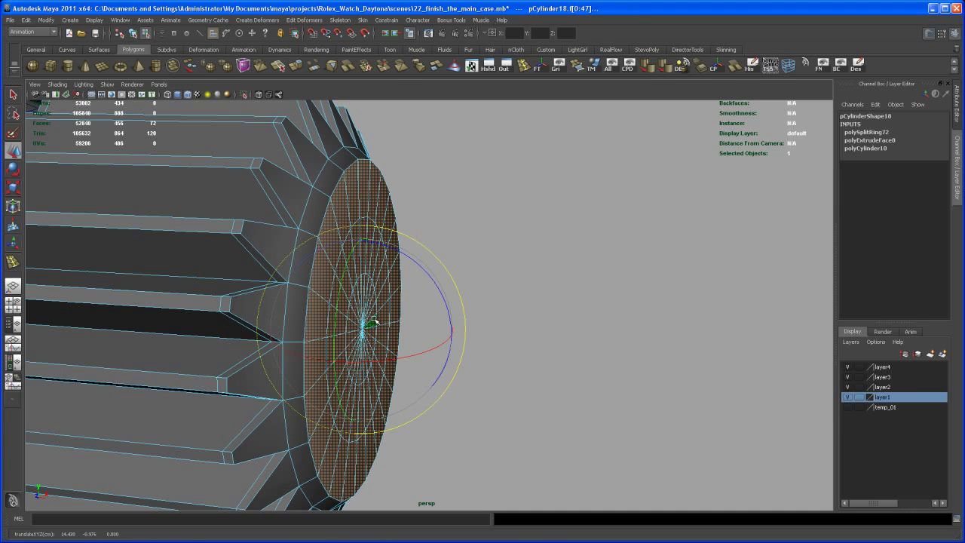
{"action": "key", "text": "r"}
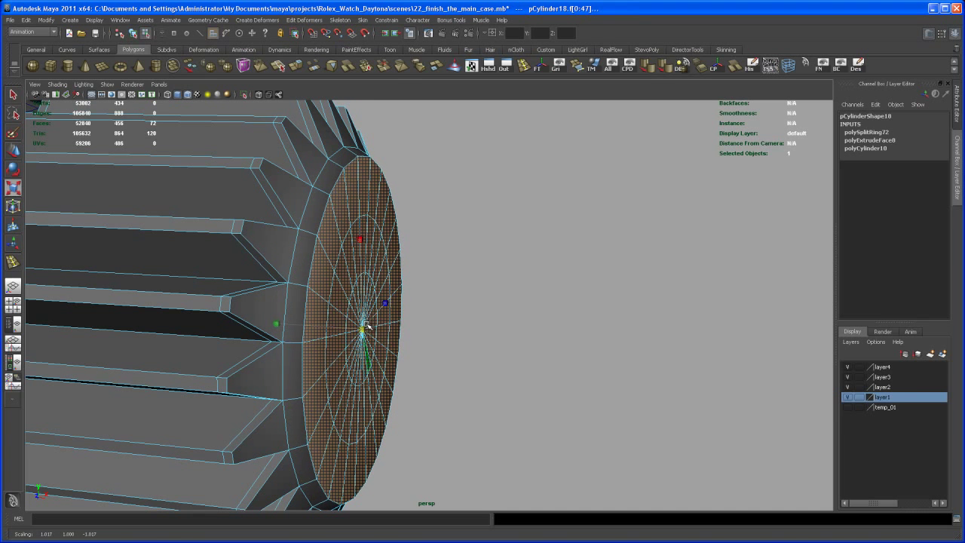
- Display the crown as a smoothed mesh, clear the face selection, and inspect the raised end cap and teeth
{"action": "right_click_drag", "start_coordinate": [368, 326], "coordinate": [327, 267], "text": "alt"}
{"action": "left_click_drag", "start_coordinate": [328, 267], "coordinate": [271, 344], "text": "alt"}
{"action": "middle_click_drag", "start_coordinate": [272, 345], "coordinate": [380, 282], "text": "alt"}
{"action": "left_click_drag", "start_coordinate": [379, 282], "coordinate": [359, 302], "text": "alt"}
{"action": "key", "text": "3"}
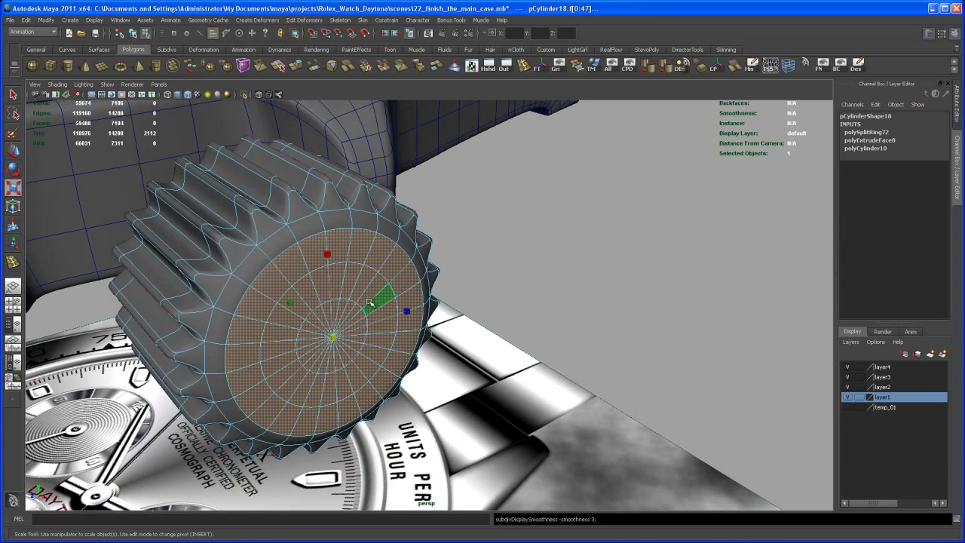
{"action": "left_click", "coordinate": [488, 241]}
{"action": "left_click_drag", "start_coordinate": [487, 241], "coordinate": [453, 233], "text": "alt"}
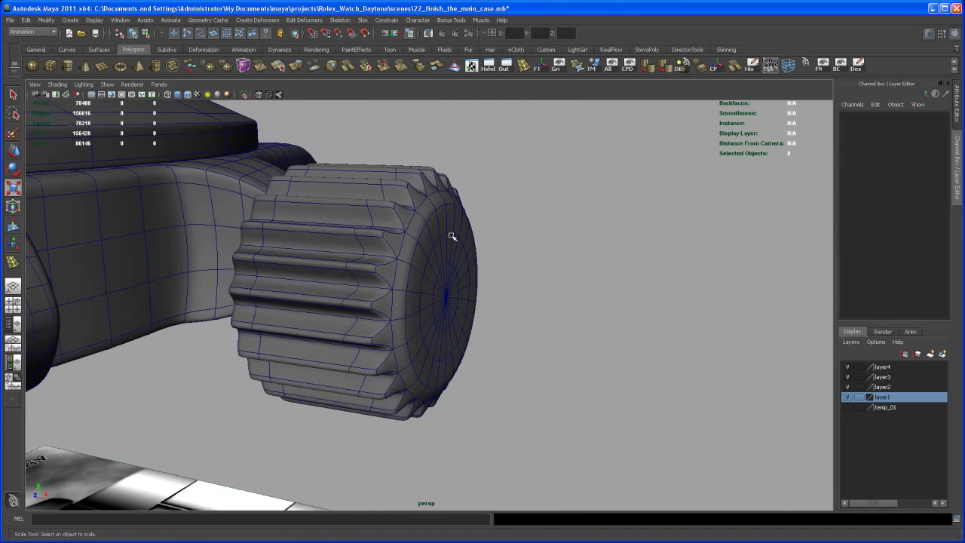
- Select the edge loop partway across the crown's outer end cap and scale it up to sit close to the cap's rim
{"action": "left_click", "coordinate": [434, 262]}
{"action": "key", "text": "1"}
{"action": "right_click_drag", "start_coordinate": [435, 262], "coordinate": [413, 261], "text": "alt"}
{"action": "middle_click_drag", "start_coordinate": [414, 261], "coordinate": [355, 283], "text": "alt"}
{"action": "right_click_drag", "start_coordinate": [355, 282], "coordinate": [372, 239], "text": "alt"}
{"action": "double_click", "coordinate": [370, 226]}
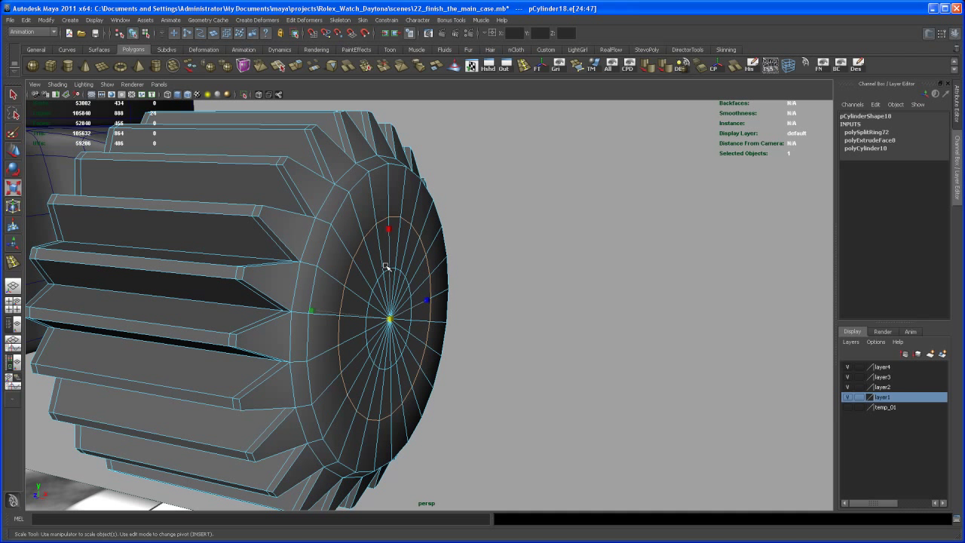
{"action": "left_click_drag", "start_coordinate": [391, 322], "coordinate": [441, 276]}
{"action": "left_click_drag", "start_coordinate": [384, 308], "coordinate": [389, 306], "text": "alt"}
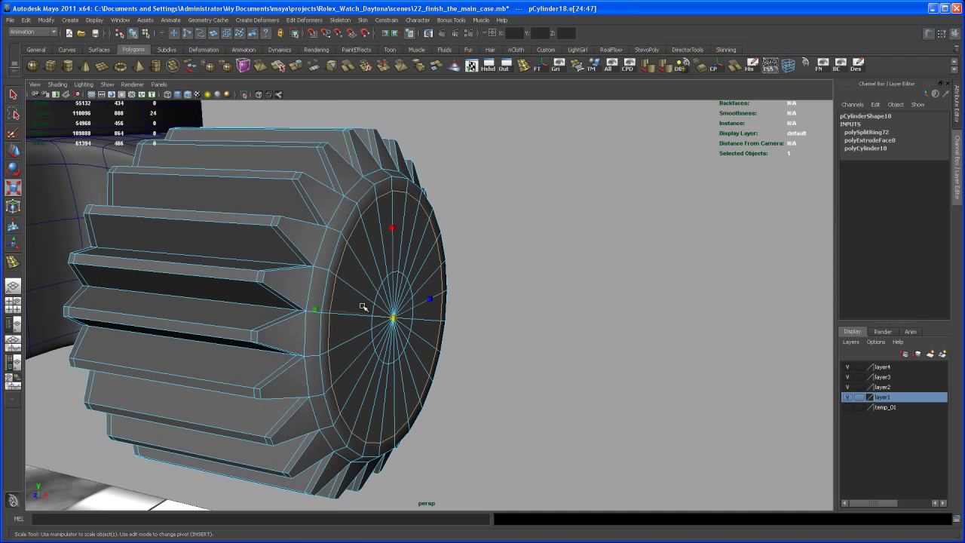
- Return to object mode, display the crown as a smoothed mesh, and inspect its outer cap and inner end
{"action": "key", "text": "q"}
{"action": "right_click", "coordinate": [373, 299]}
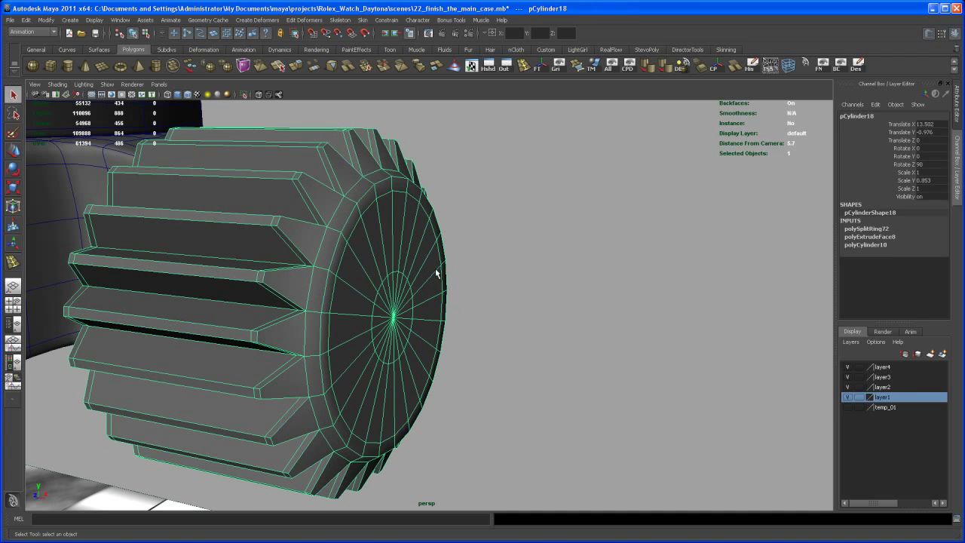
{"action": "key", "text": "3"}
{"action": "left_click", "coordinate": [494, 265]}
{"action": "right_click_drag", "start_coordinate": [494, 265], "coordinate": [412, 205], "text": "alt"}
{"action": "left_click_drag", "start_coordinate": [411, 206], "coordinate": [378, 316], "text": "alt"}
- Turn off the crown's smoothed display and paint-select the two innermost rings of faces on its inner end cap
{"action": "left_click", "coordinate": [409, 314]}
{"action": "key", "text": "1"}
{"action": "scroll", "coordinate": [377, 317], "scroll_direction": "up", "scroll_amount": 1}
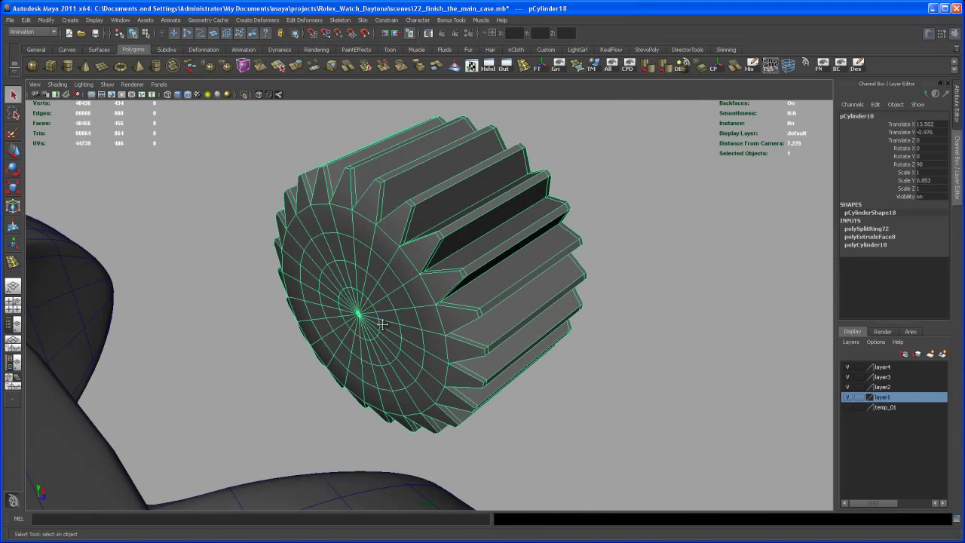
{"action": "middle_click_drag", "start_coordinate": [378, 318], "coordinate": [411, 316], "text": "alt"}
{"action": "scroll", "coordinate": [378, 305], "scroll_direction": "up", "scroll_amount": 2}
{"action": "scroll", "coordinate": [395, 293], "scroll_direction": "down", "scroll_amount": 1}
{"action": "scroll", "coordinate": [392, 286], "scroll_direction": "down", "scroll_amount": 2}
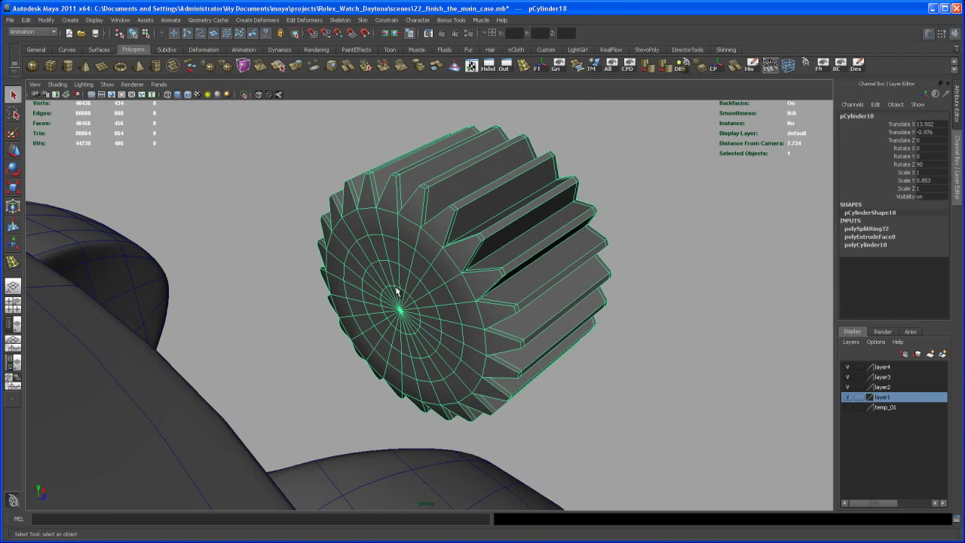
{"action": "left_click_drag", "start_coordinate": [395, 273], "coordinate": [400, 295], "text": "alt"}
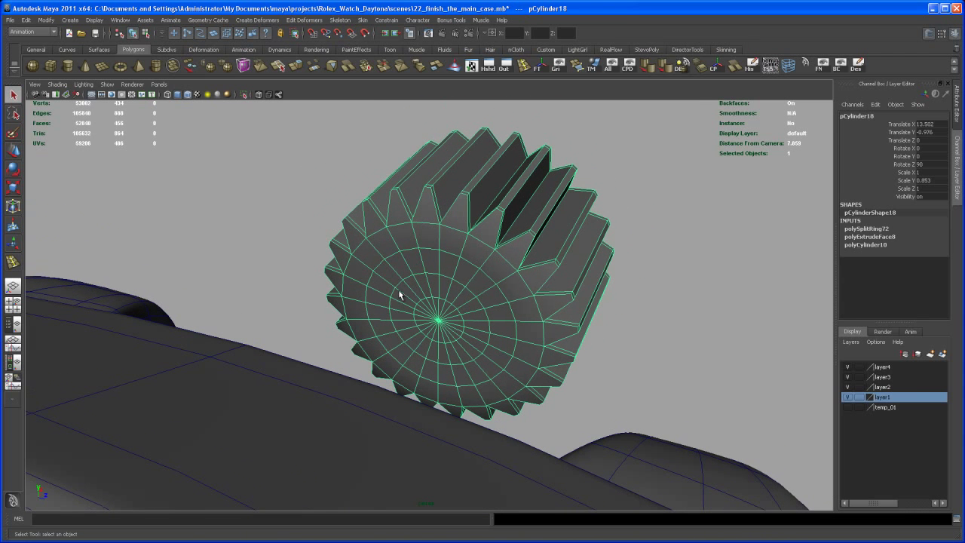
{"action": "left_click", "coordinate": [13, 133]}
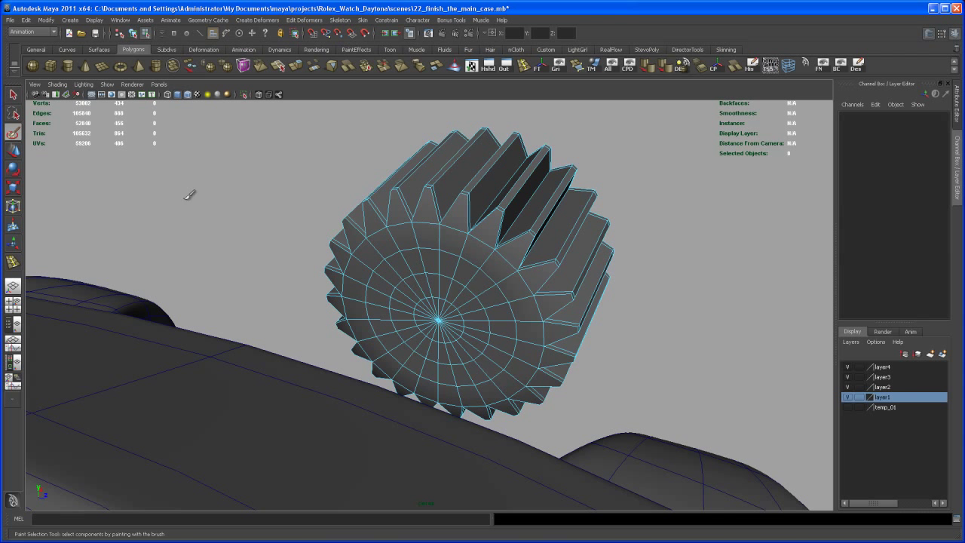
{"action": "right_click_drag", "start_coordinate": [440, 322], "coordinate": [444, 337]}
{"action": "mouse_move", "coordinate": [450, 329]}
{"action": "left_mouse_down"}
{"action": "mouse_move", "coordinate": [465, 312]}
{"action": "mouse_move", "coordinate": [426, 292]}
{"action": "mouse_move", "coordinate": [414, 339]}
{"action": "mouse_move", "coordinate": [465, 332]}
{"action": "mouse_move", "coordinate": [392, 309]}
{"action": "mouse_move", "coordinate": [426, 320]}
{"action": "left_mouse_up"}
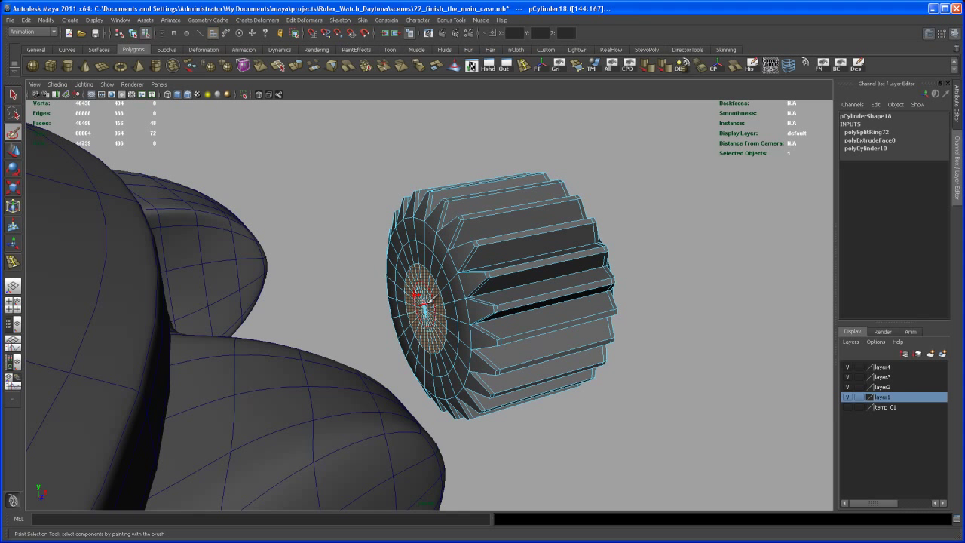
- Grow the face selection by two more rings to cover the crown's whole inner end cap
{"action": "mouse_move", "coordinate": [427, 305]}
{"action": "right_mouse_down", "text": "shift"}
{"action": "mouse_move", "coordinate": [433, 293]}
{"action": "mouse_move", "coordinate": [435, 303]}
{"action": "right_mouse_up", "text": "shift"}
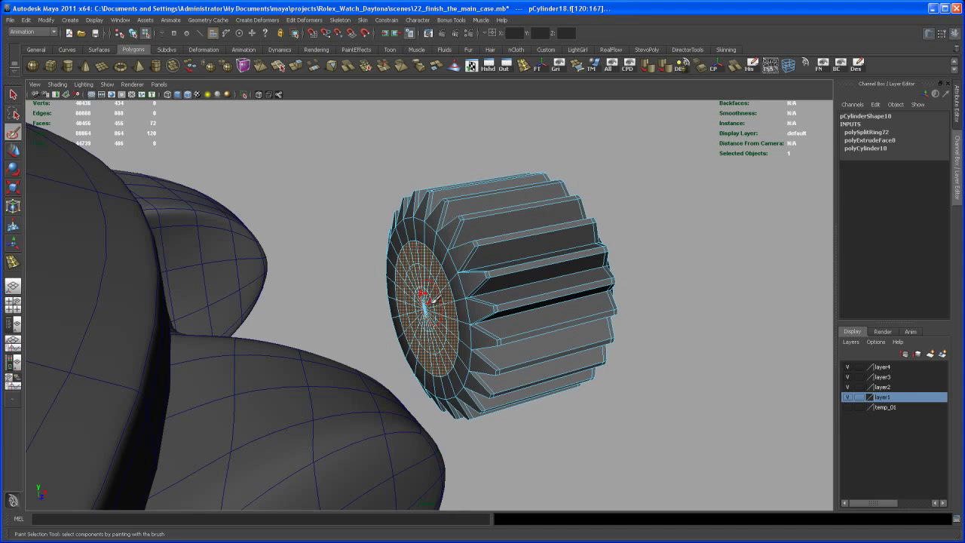
{"action": "key", "text": "shift+period"}
{"action": "mouse_move", "coordinate": [443, 303]}
{"action": "left_mouse_down", "text": "alt"}
{"action": "mouse_move", "coordinate": [419, 304]}
{"action": "mouse_move", "coordinate": [430, 309]}
{"action": "mouse_move", "coordinate": [413, 291]}
{"action": "left_mouse_up", "text": "alt"}
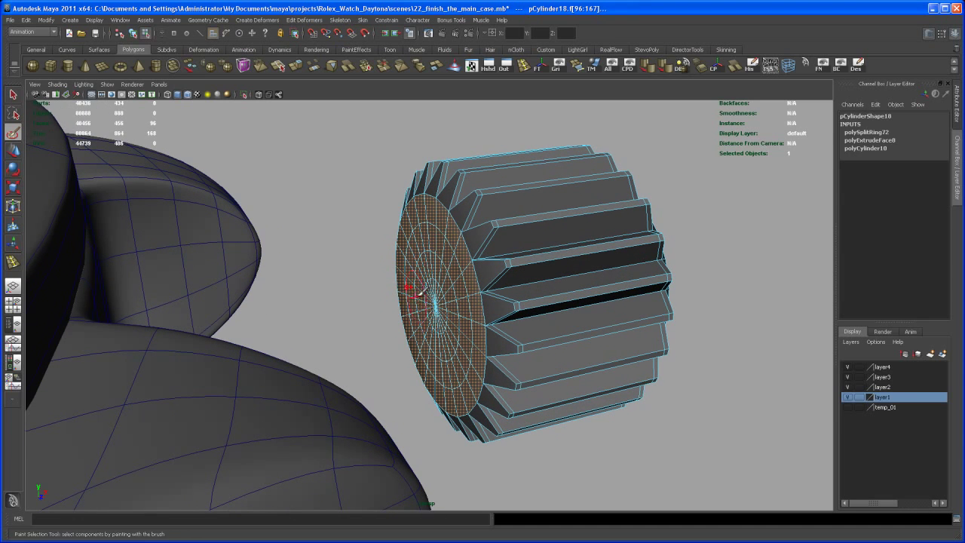
- Extrude the selected inner cap faces and offset them slightly along the crown's axis toward the case
{"action": "left_click", "coordinate": [299, 66]}
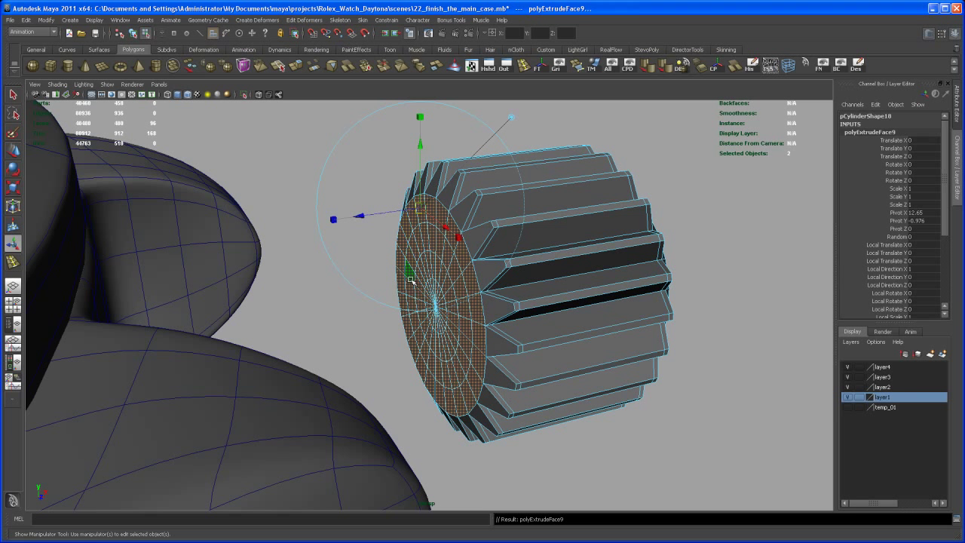
{"action": "key", "text": "w"}
{"action": "left_click_drag", "start_coordinate": [375, 319], "coordinate": [371, 320]}
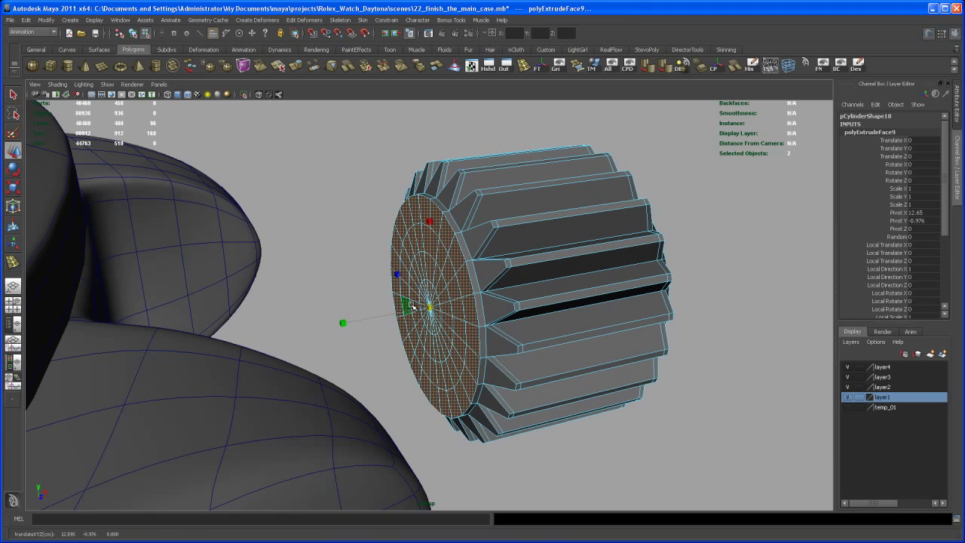
{"action": "key", "text": "r"}
{"action": "left_click_drag", "start_coordinate": [428, 308], "coordinate": [429, 315]}
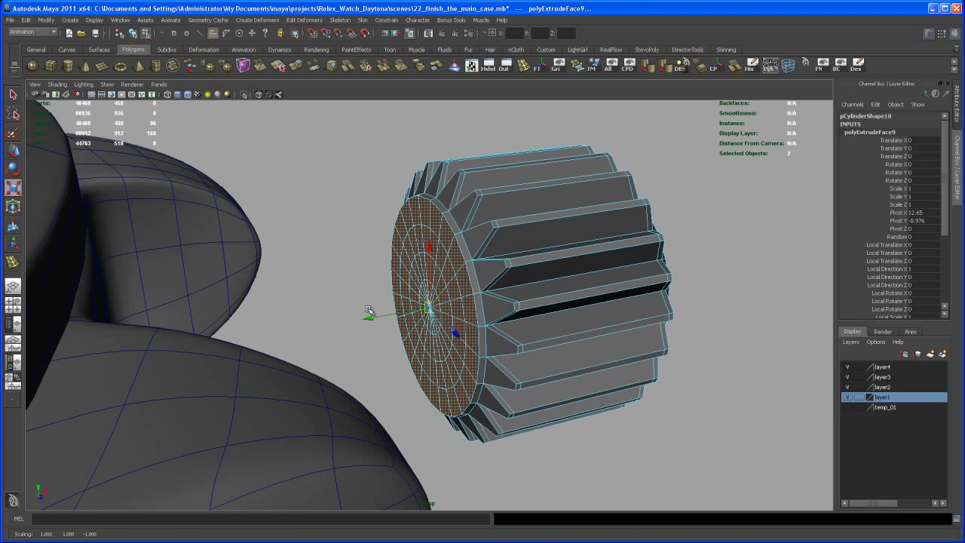
{"action": "key", "text": "w"}
{"action": "left_click_drag", "start_coordinate": [368, 318], "coordinate": [380, 319]}
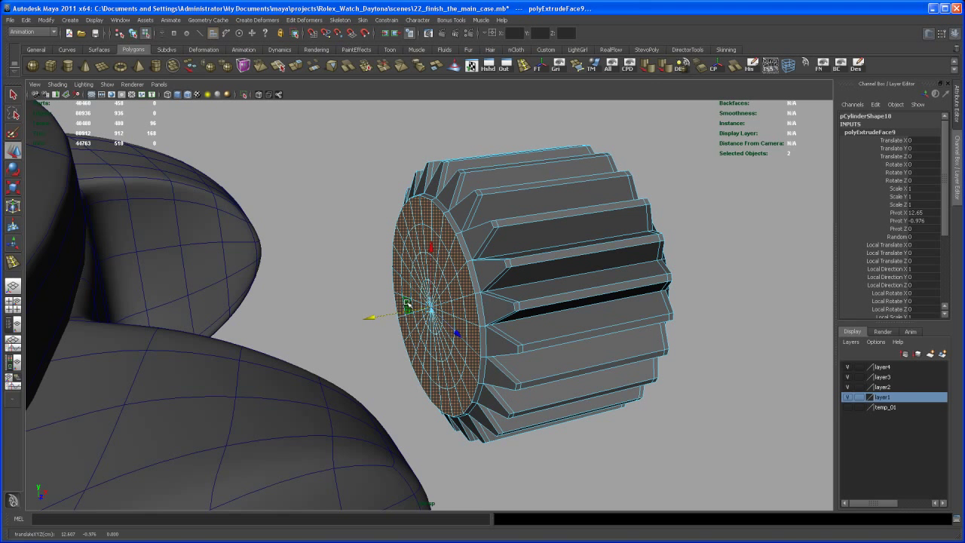
{"action": "left_click_drag", "start_coordinate": [431, 288], "coordinate": [453, 243], "text": "alt"}
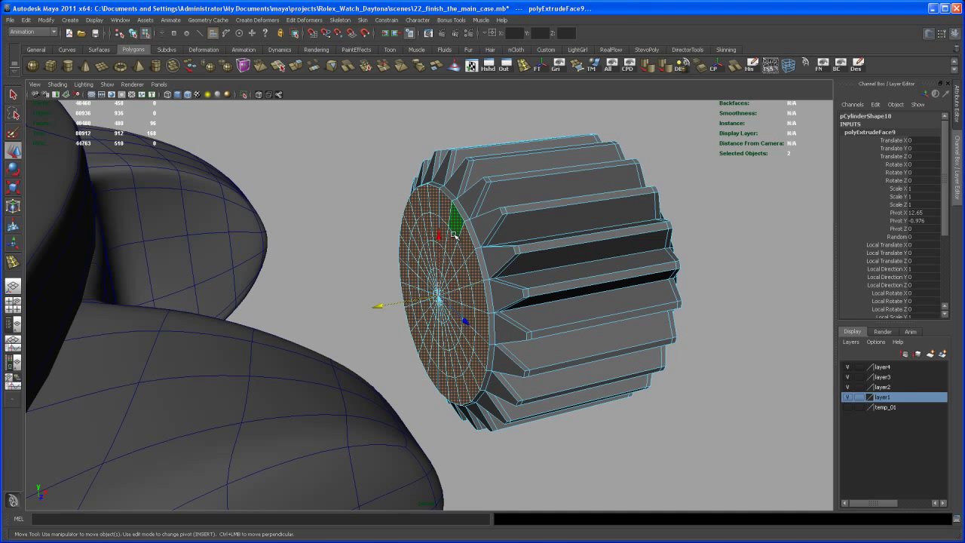
- Shrink the face selection to the two innermost rings at the center of the crown's inner cap
{"action": "right_click_drag", "start_coordinate": [454, 236], "coordinate": [433, 223], "text": "ctrl"}
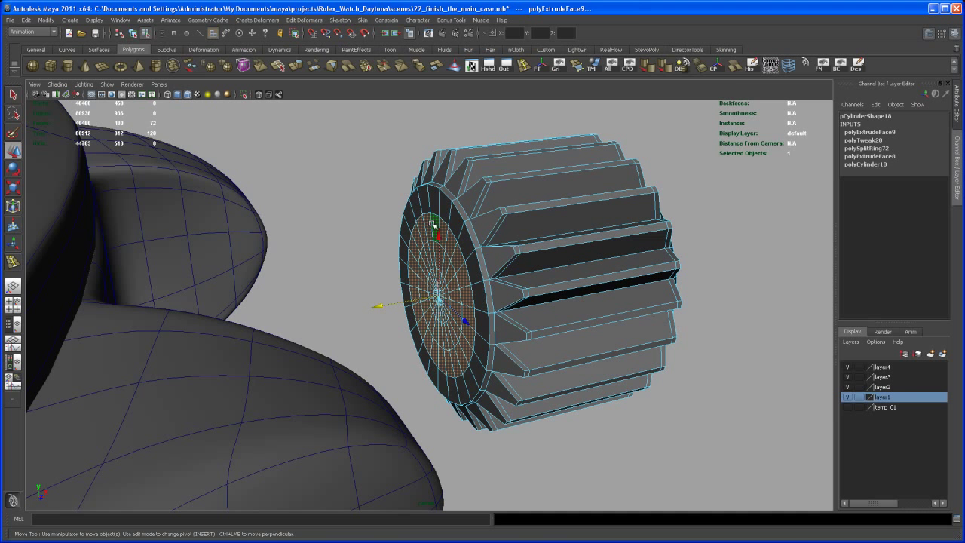
{"action": "key", "text": "g"}
{"action": "left_click_drag", "start_coordinate": [398, 266], "coordinate": [395, 242], "text": "alt"}
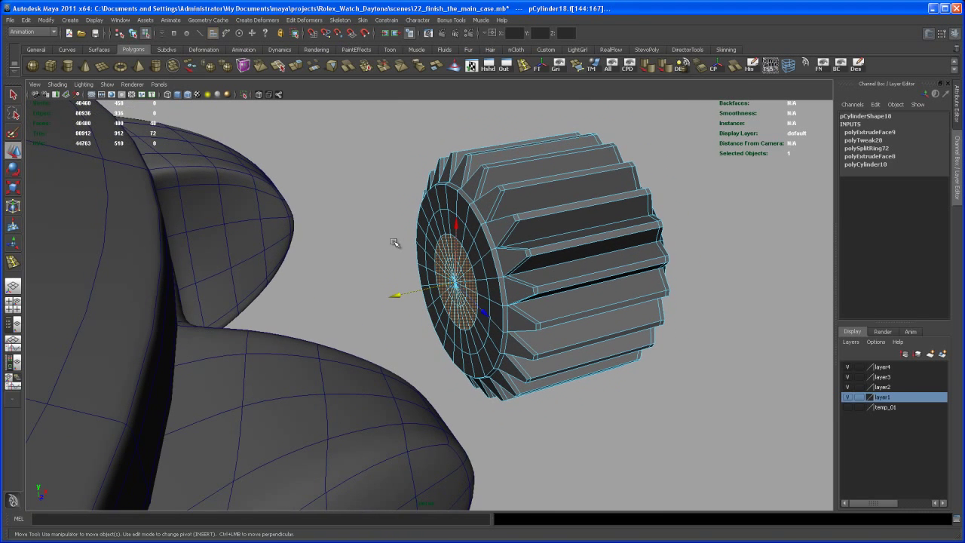
- Extrude the selected center faces along the axis into a cylindrical stem and delete the faces closing its end
{"action": "left_click", "coordinate": [297, 67]}
{"action": "key", "text": "w"}
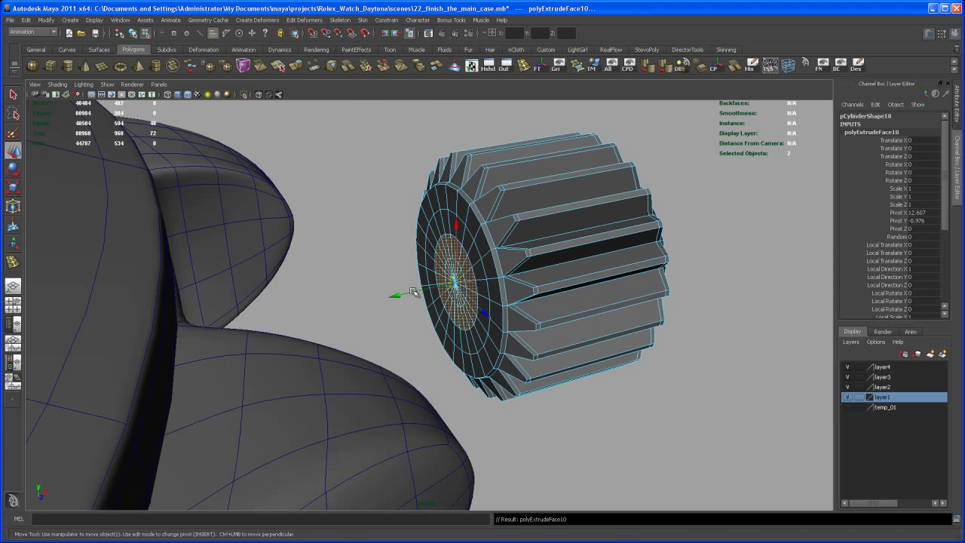
{"action": "left_click_drag", "start_coordinate": [400, 295], "coordinate": [327, 320]}
{"action": "right_click_drag", "start_coordinate": [328, 320], "coordinate": [341, 334], "text": "alt"}
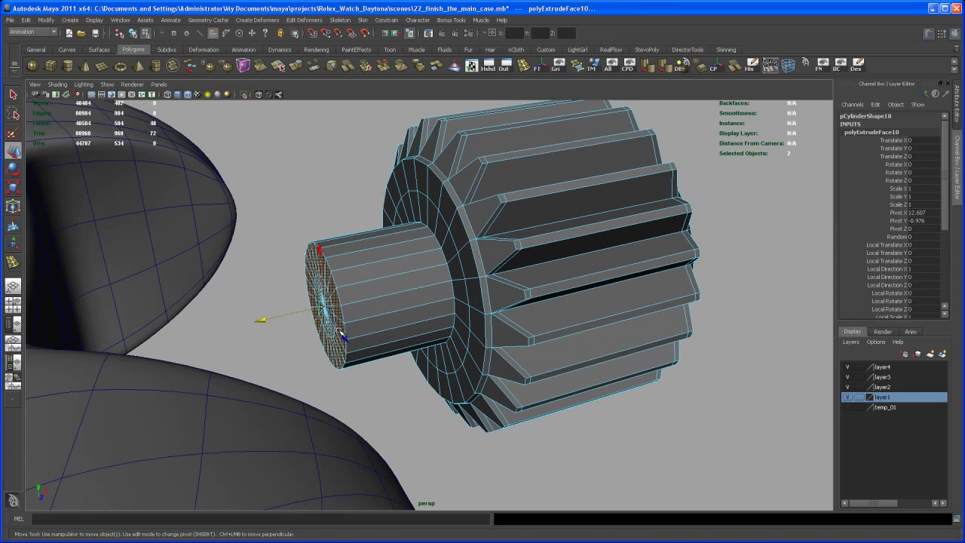
{"action": "key", "text": "Delete"}
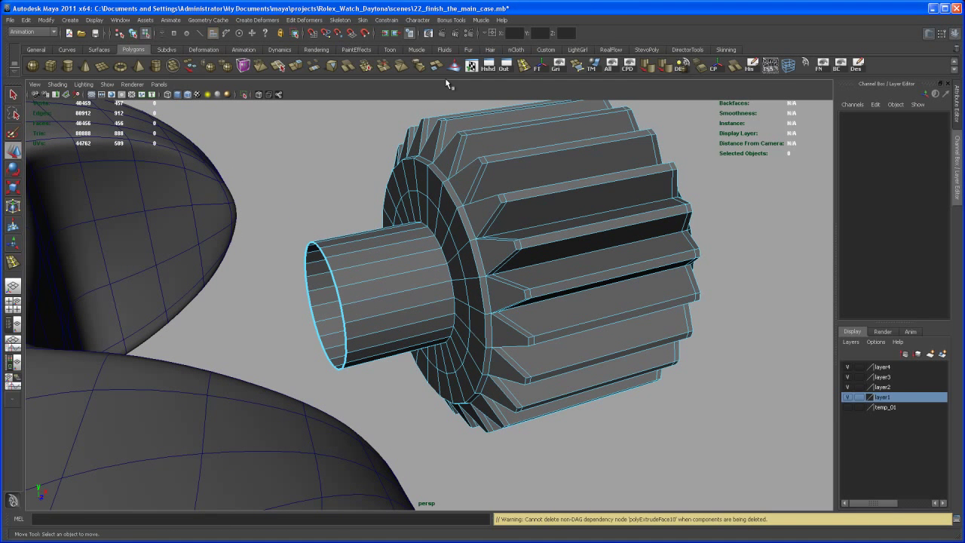
- Insert support edge loops near the stem's open end and around its base, and return the crown to object mode
{"action": "left_click", "coordinate": [524, 68]}
{"action": "left_click_drag", "start_coordinate": [342, 270], "coordinate": [338, 270]}
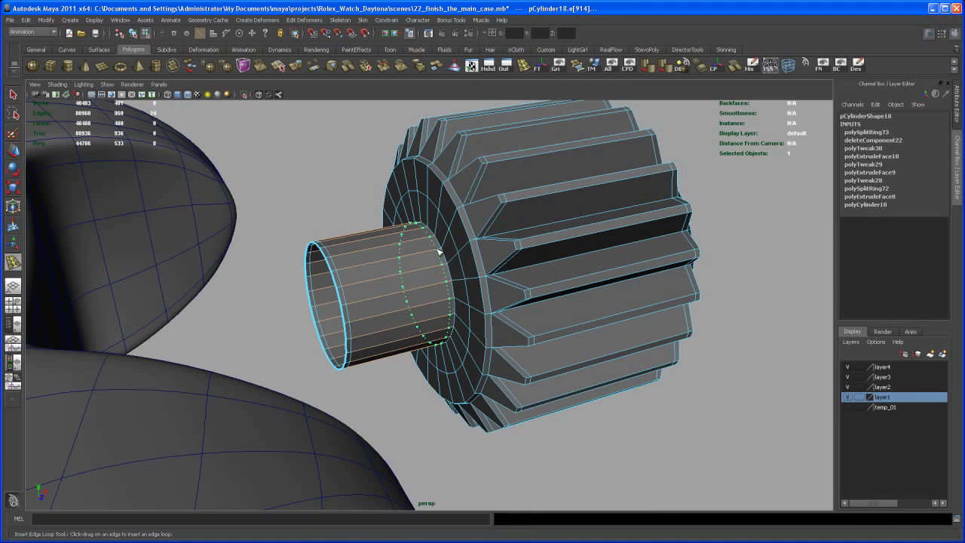
{"action": "left_click_drag", "start_coordinate": [438, 252], "coordinate": [392, 254]}
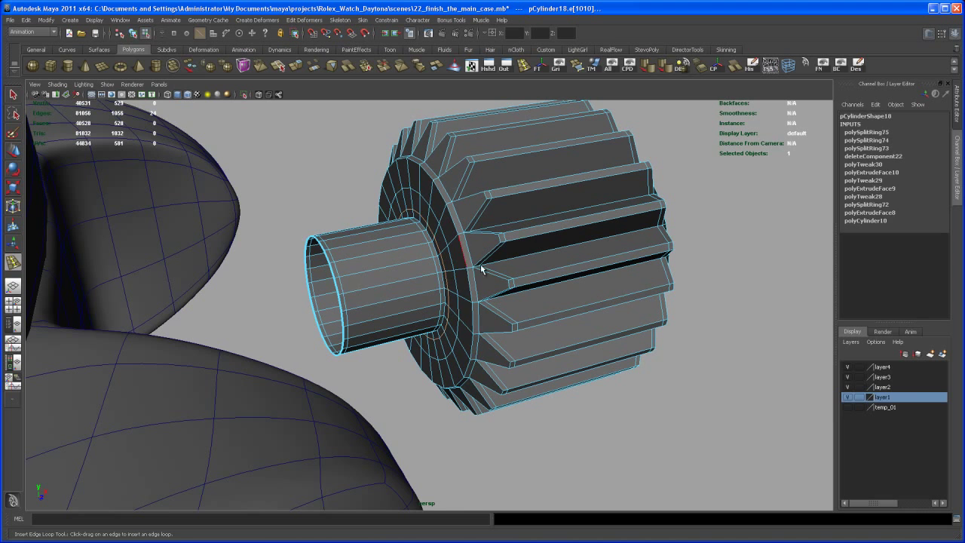
{"action": "key", "text": "q"}
{"action": "mouse_move", "coordinate": [497, 263]}
{"action": "right_mouse_down"}
{"action": "mouse_move", "coordinate": [490, 267]}
{"action": "mouse_move", "coordinate": [526, 251]}
{"action": "mouse_move", "coordinate": [491, 257]}
{"action": "right_mouse_up"}
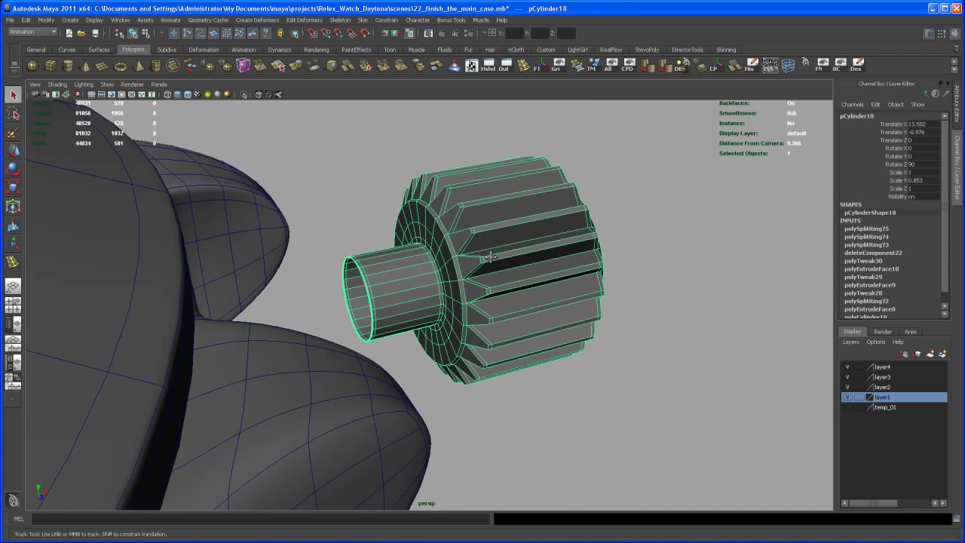
- Move the crown along X to 10.951 so its stem meets the case between the crown guards
{"action": "left_click_drag", "start_coordinate": [490, 258], "coordinate": [540, 286], "text": "alt"}
{"action": "key", "text": "w"}
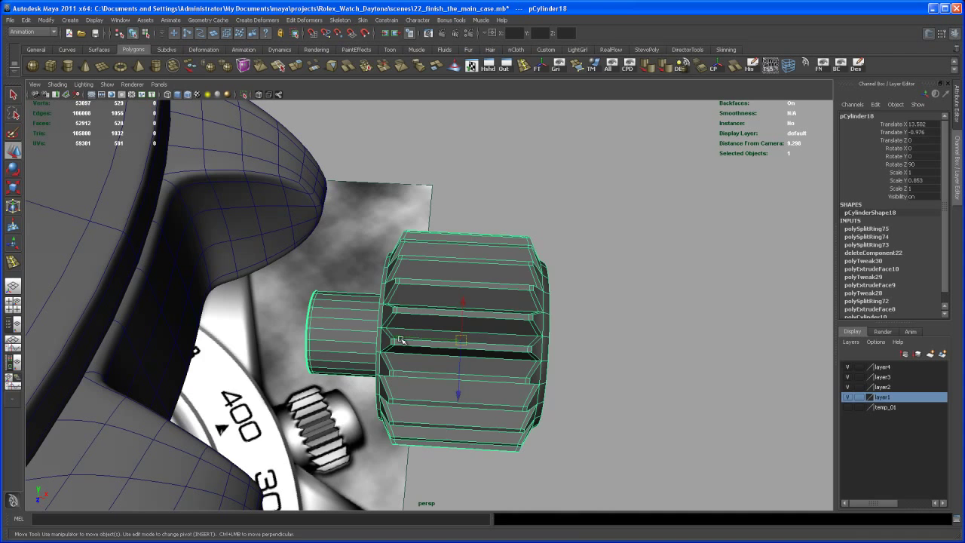
{"action": "middle_click_drag", "start_coordinate": [401, 341], "coordinate": [205, 332]}
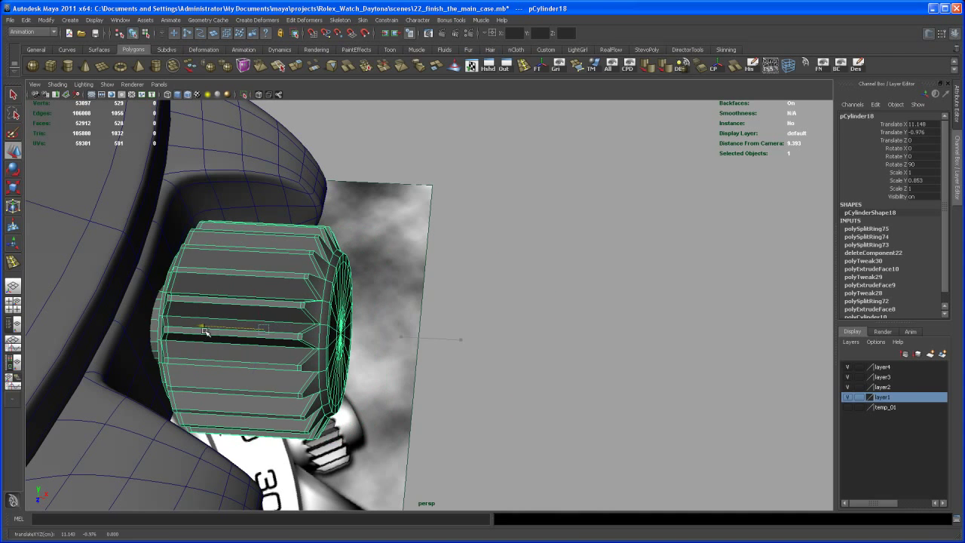
{"action": "key", "text": "space"}
{"action": "key", "text": "space"}
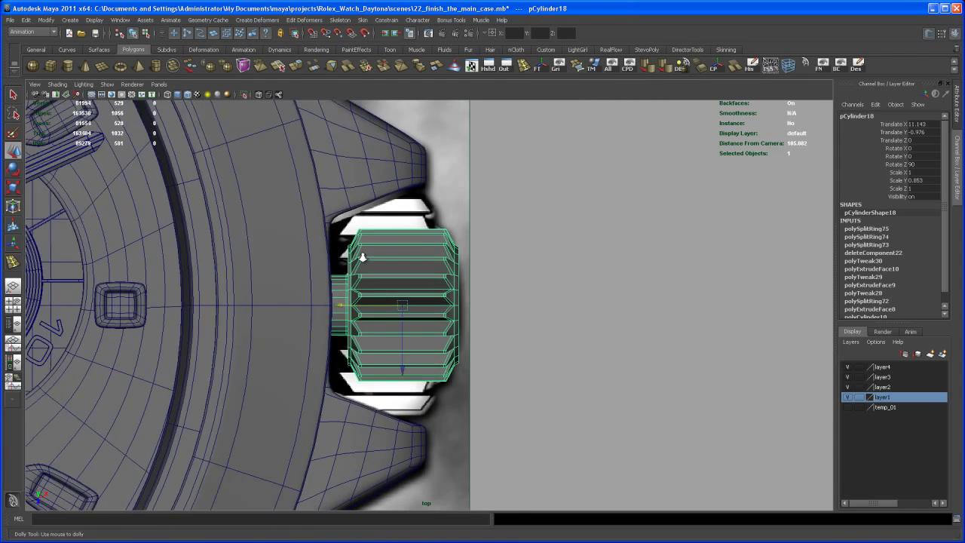
{"action": "right_click_drag", "start_coordinate": [363, 258], "coordinate": [353, 290], "text": "alt"}
{"action": "mouse_move", "coordinate": [354, 289]}
{"action": "middle_mouse_down", "text": "alt"}
{"action": "mouse_move", "coordinate": [393, 284]}
{"action": "mouse_move", "coordinate": [366, 298]}
{"action": "middle_mouse_up", "text": "alt"}
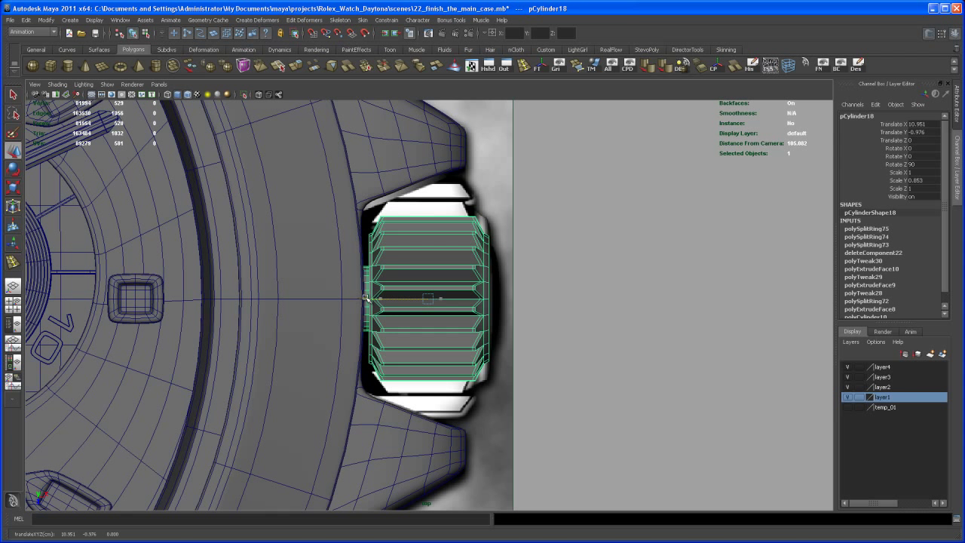
- Scale the crown radially to 1.331 in X and Z to fill the space between the guards, and display it smoothed
{"action": "key", "text": "space"}
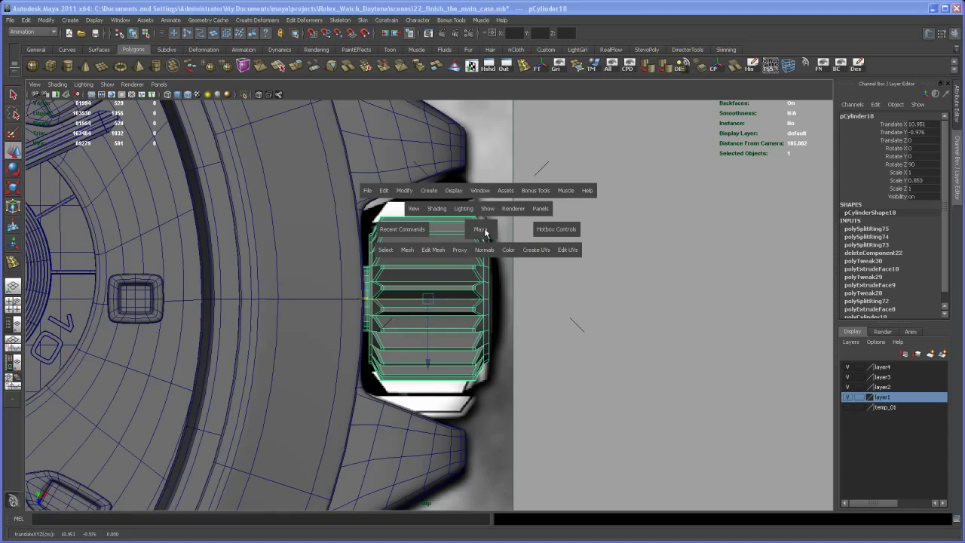
{"action": "key", "text": "space"}
{"action": "key", "text": "space"}
{"action": "left_click_drag", "start_coordinate": [499, 288], "coordinate": [437, 237], "text": "alt"}
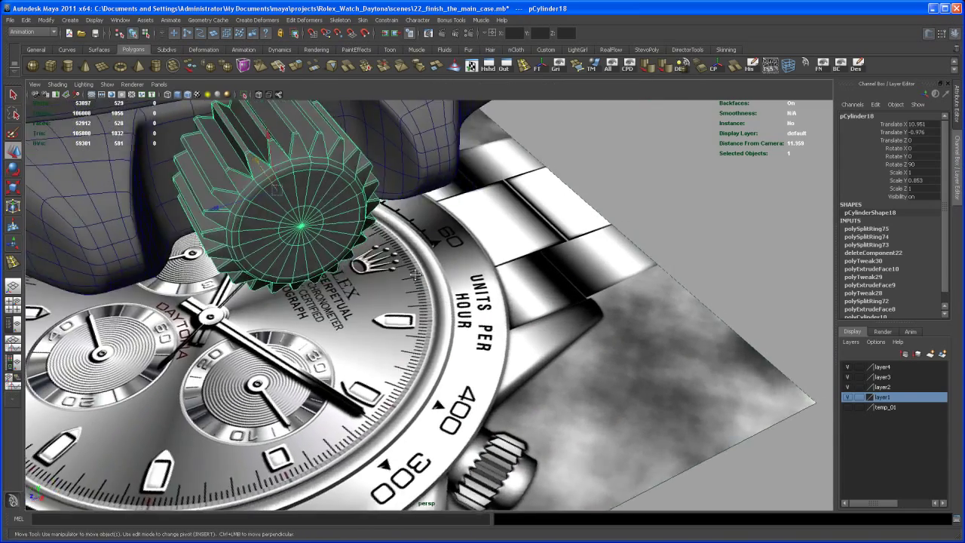
{"action": "middle_click_drag", "start_coordinate": [438, 238], "coordinate": [486, 344], "text": "alt"}
{"action": "left_click_drag", "start_coordinate": [486, 343], "coordinate": [459, 321], "text": "alt"}
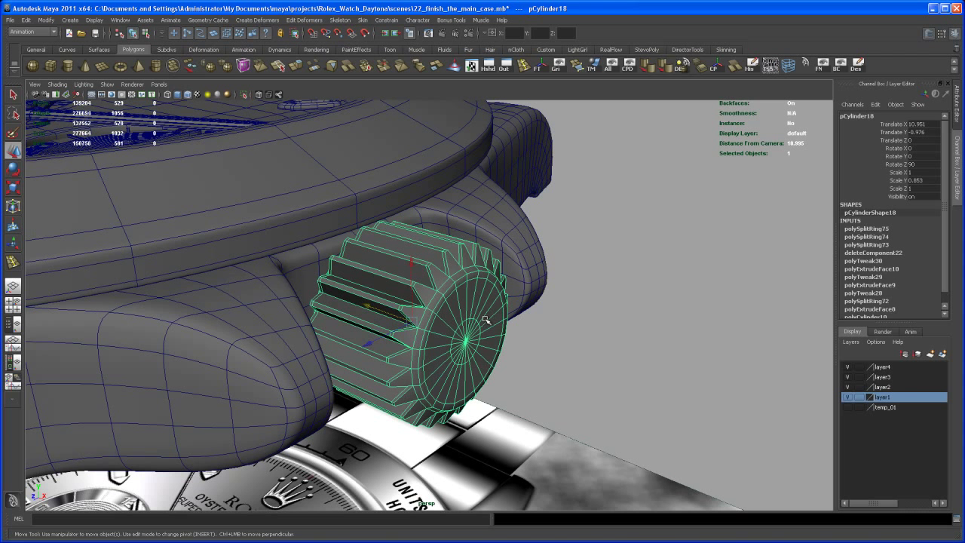
{"action": "key", "text": "r"}
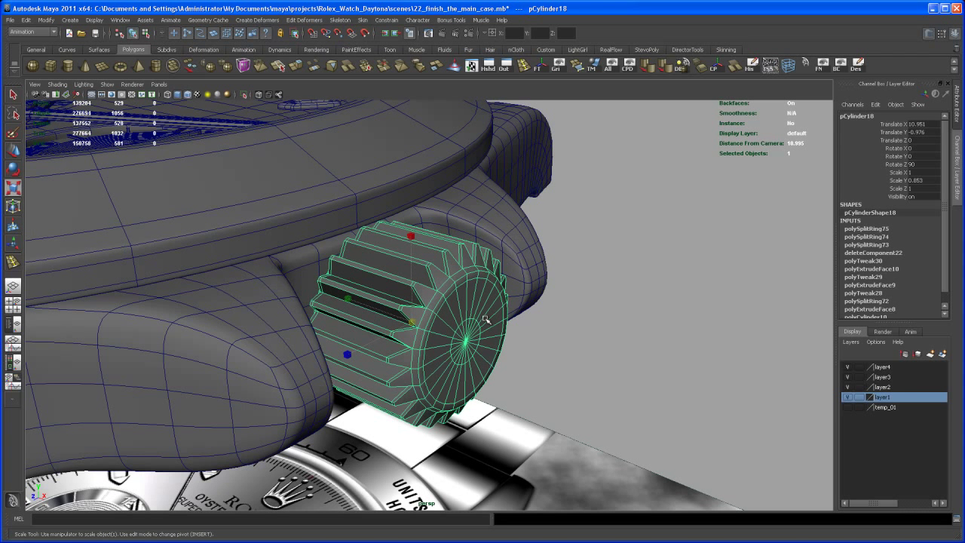
{"action": "left_click_drag", "start_coordinate": [483, 320], "coordinate": [343, 282], "text": "alt"}
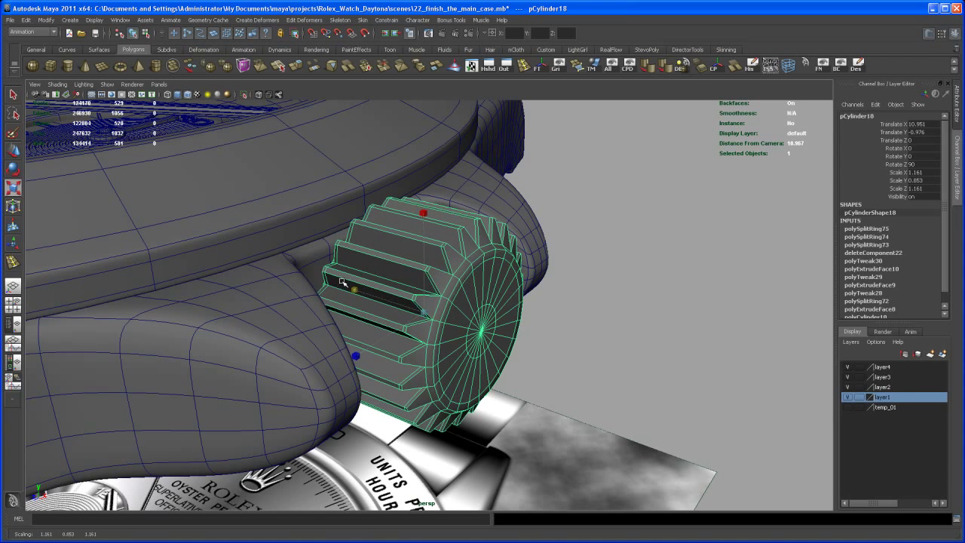
{"action": "left_click_drag", "start_coordinate": [336, 306], "coordinate": [312, 315], "text": "alt"}
{"action": "middle_click_drag", "start_coordinate": [312, 314], "coordinate": [301, 311], "text": "alt"}
{"action": "key", "text": "r"}
{"action": "left_click_drag", "start_coordinate": [299, 310], "coordinate": [339, 301], "text": "alt"}
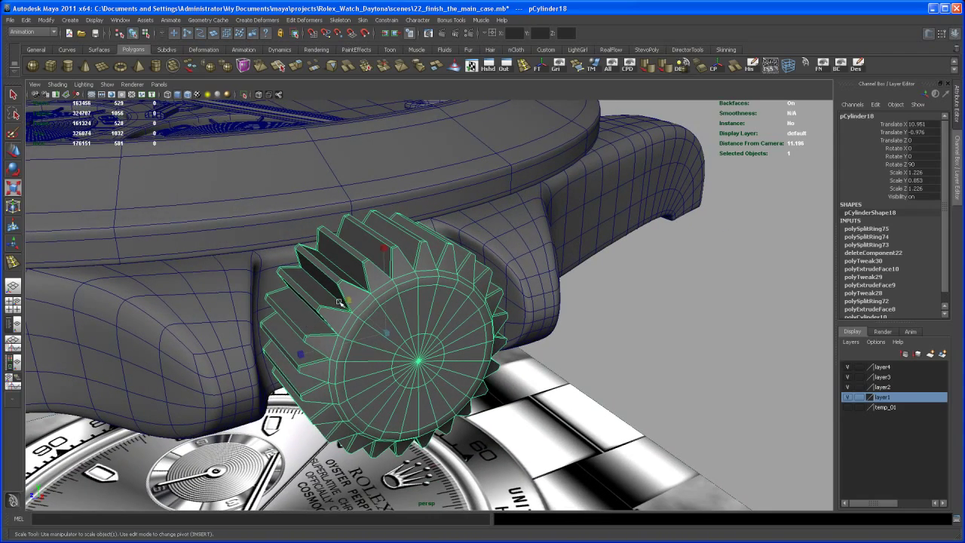
{"action": "middle_click_drag", "start_coordinate": [348, 301], "coordinate": [344, 298]}
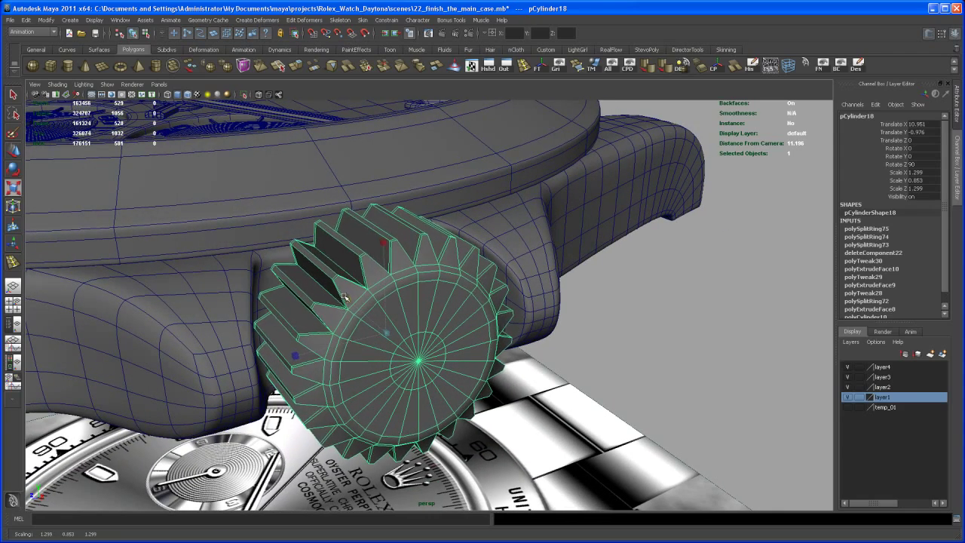
{"action": "left_click_drag", "start_coordinate": [345, 299], "coordinate": [334, 319], "text": "alt"}
{"action": "middle_click_drag", "start_coordinate": [354, 289], "coordinate": [354, 288]}
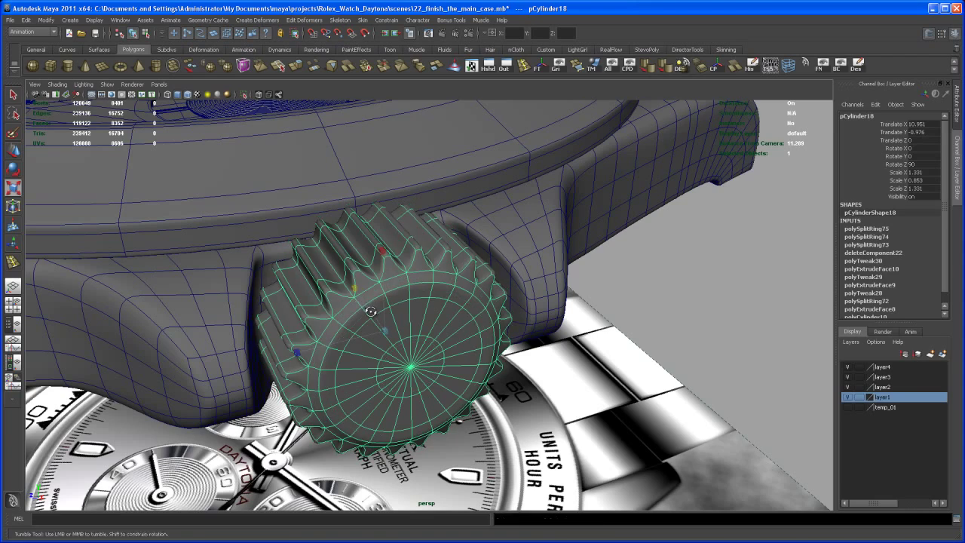
- Deselect the winding crown and examine its fit between the case's crown guards from the perspective and top views
{"action": "left_click_drag", "start_coordinate": [354, 303], "coordinate": [400, 313], "text": "alt"}
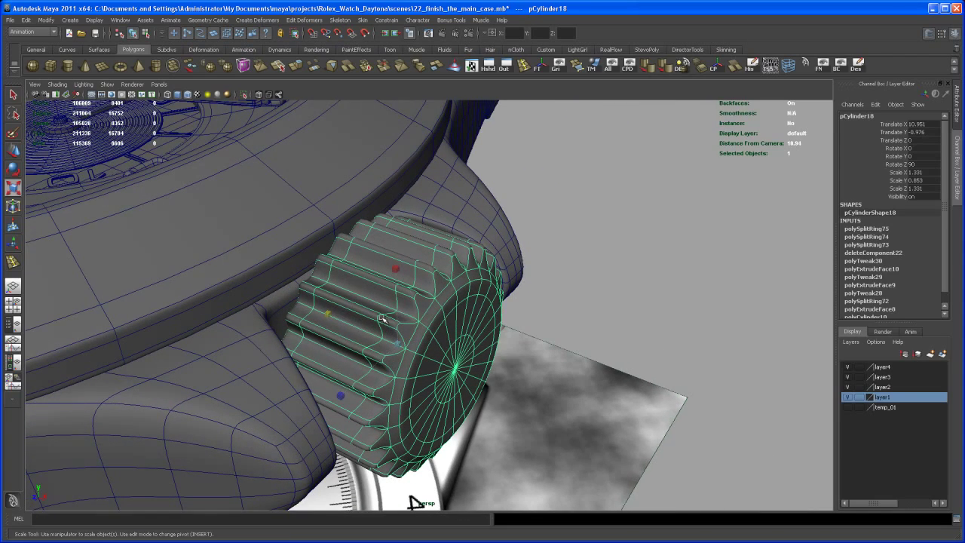
{"action": "key", "text": "w"}
{"action": "left_click_drag", "start_coordinate": [380, 320], "coordinate": [445, 329], "text": "alt"}
{"action": "left_click", "coordinate": [414, 393]}
{"action": "key", "text": "space"}
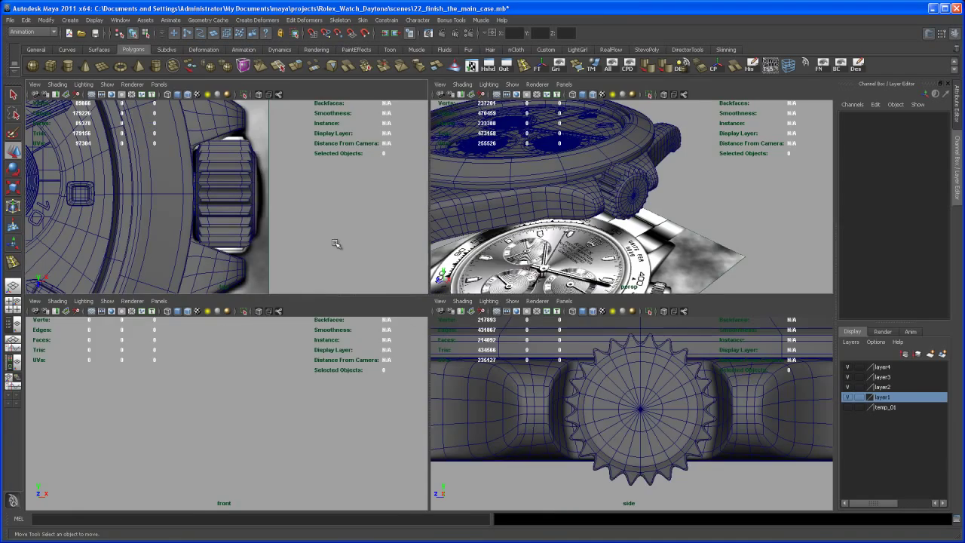
{"action": "key", "text": "space"}
{"action": "middle_click_drag", "start_coordinate": [405, 301], "coordinate": [374, 282], "text": "alt"}
{"action": "right_click_drag", "start_coordinate": [374, 282], "coordinate": [399, 325], "text": "alt"}
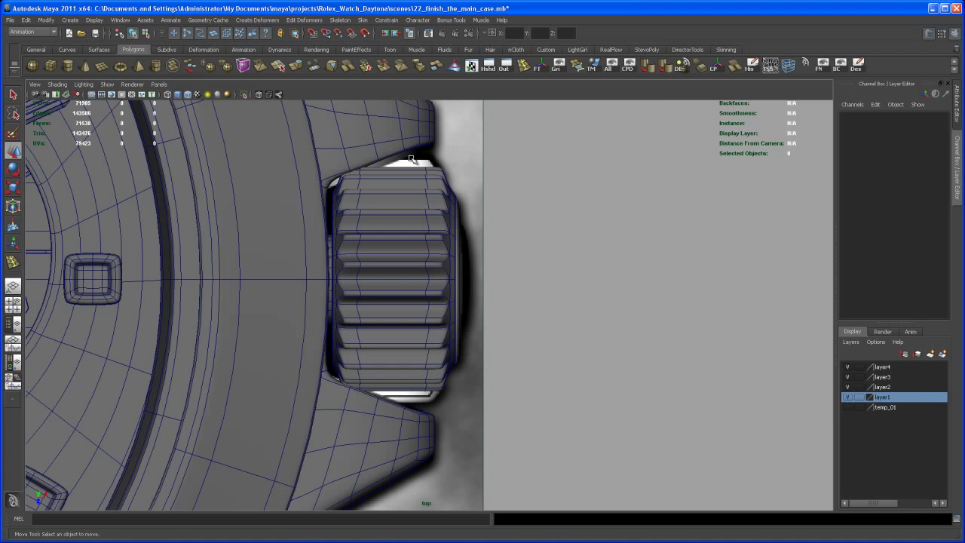
{"action": "key", "text": "space"}
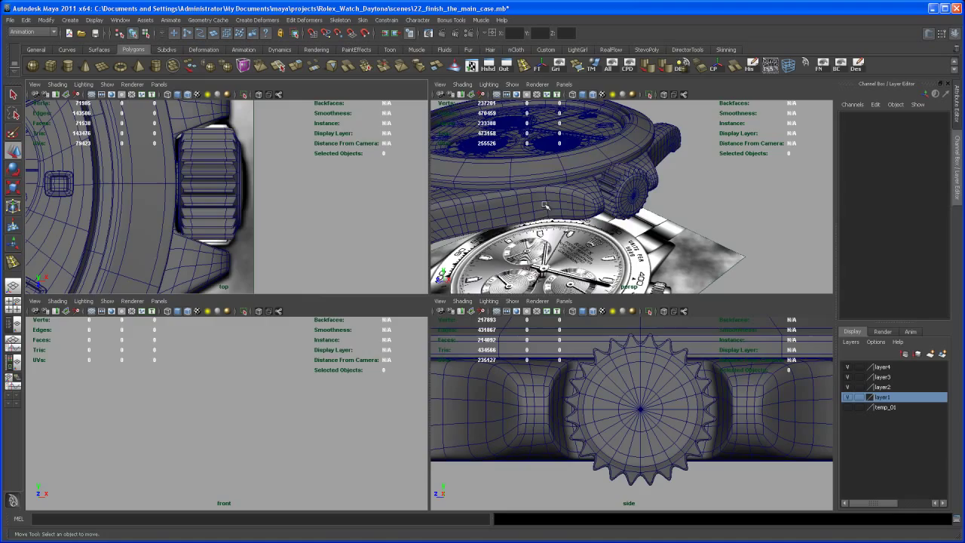
{"action": "key", "text": "space"}
{"action": "left_click_drag", "start_coordinate": [547, 246], "coordinate": [503, 273], "text": "alt"}
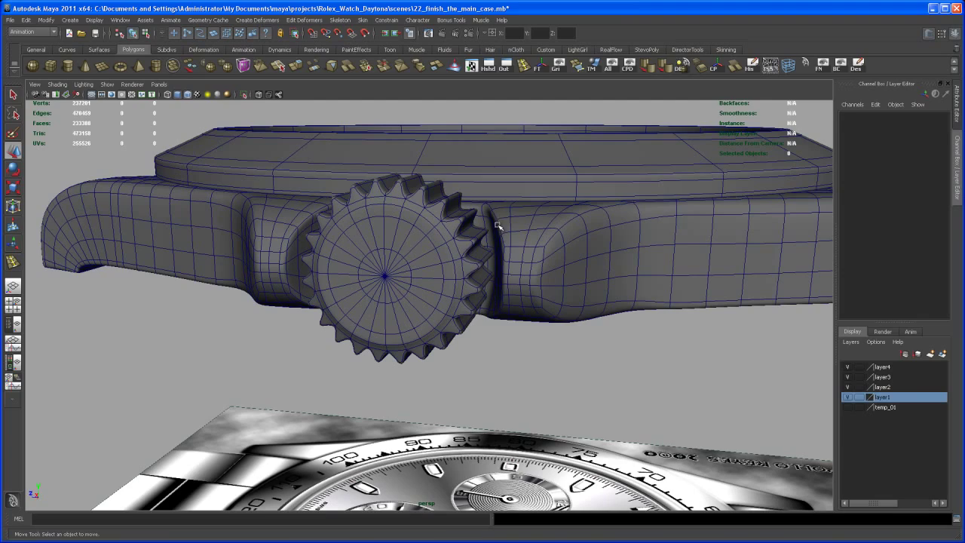
{"action": "left_click_drag", "start_coordinate": [502, 270], "coordinate": [419, 240], "text": "alt"}
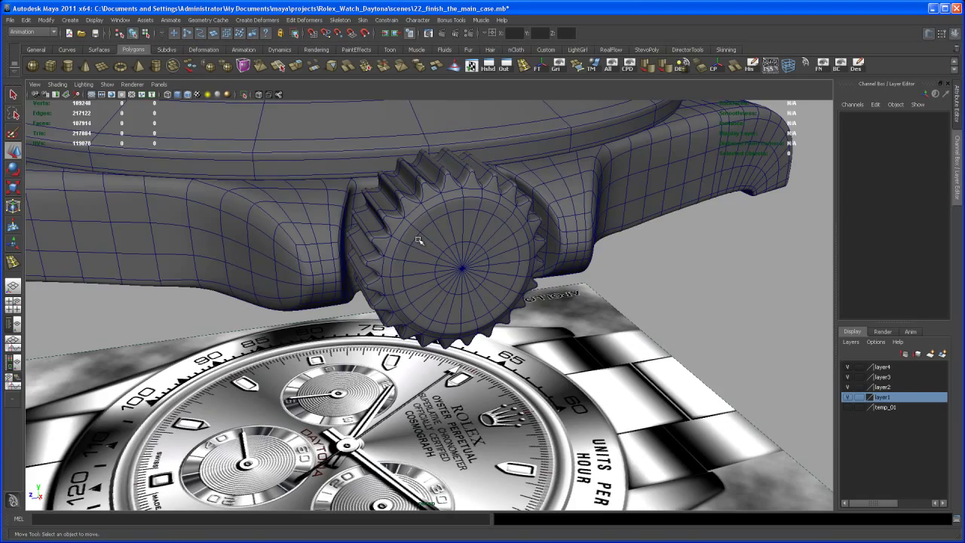
{"action": "left_click_drag", "start_coordinate": [503, 268], "coordinate": [458, 325], "text": "alt"}
{"action": "middle_click_drag", "start_coordinate": [458, 326], "coordinate": [434, 315], "text": "alt"}
{"action": "right_click_drag", "start_coordinate": [434, 316], "coordinate": [510, 301], "text": "alt"}
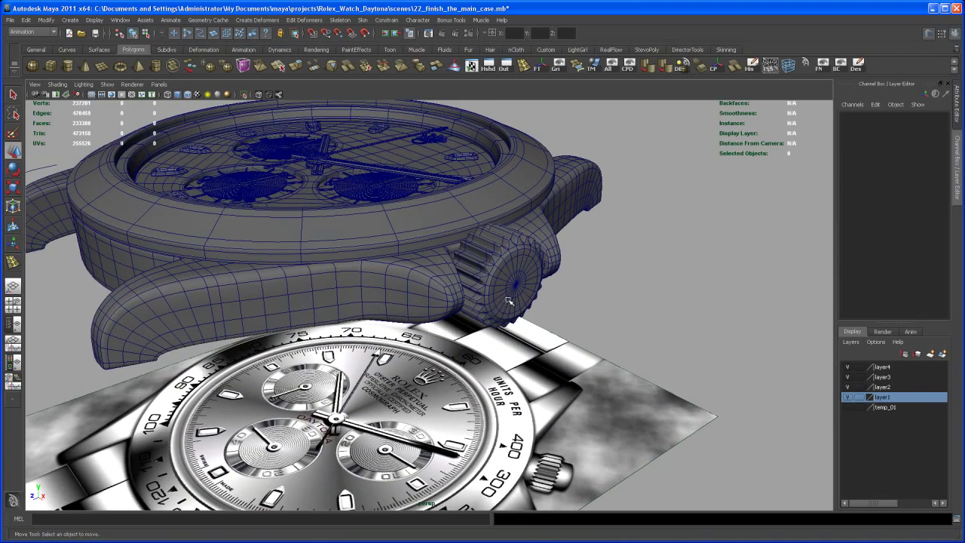
{"action": "mouse_move", "coordinate": [467, 326]}
{"action": "left_mouse_down", "text": "alt"}
{"action": "mouse_move", "coordinate": [478, 285]}
{"action": "mouse_move", "coordinate": [497, 287]}
{"action": "mouse_move", "coordinate": [481, 349]}
{"action": "mouse_move", "coordinate": [486, 328]}
{"action": "left_mouse_up", "text": "alt"}
- Duplicate the Rolex crown emblem on the dial and raise the copy above the dial to Translate Y 1.955
{"action": "key", "text": "q"}
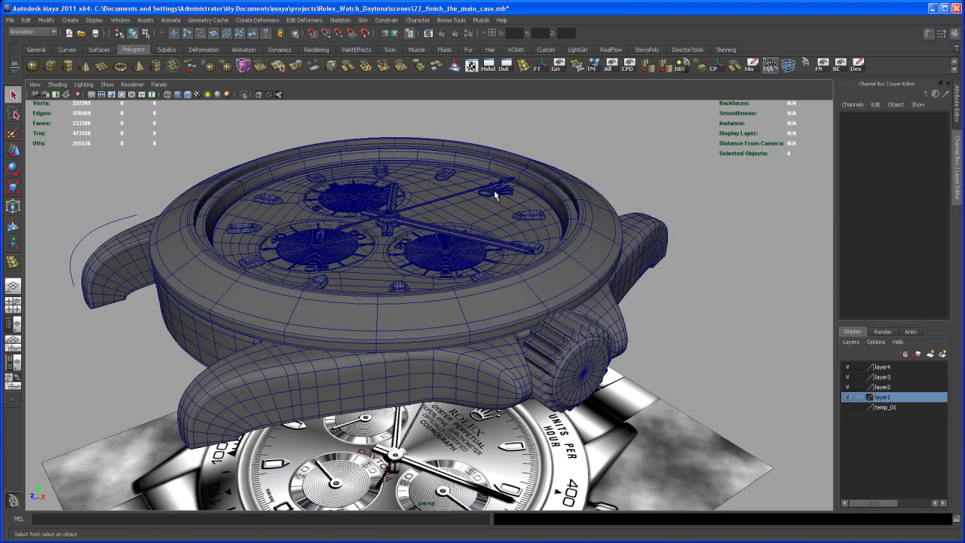
{"action": "left_click", "coordinate": [494, 190]}
{"action": "right_click_drag", "start_coordinate": [485, 221], "coordinate": [495, 190], "text": "alt"}
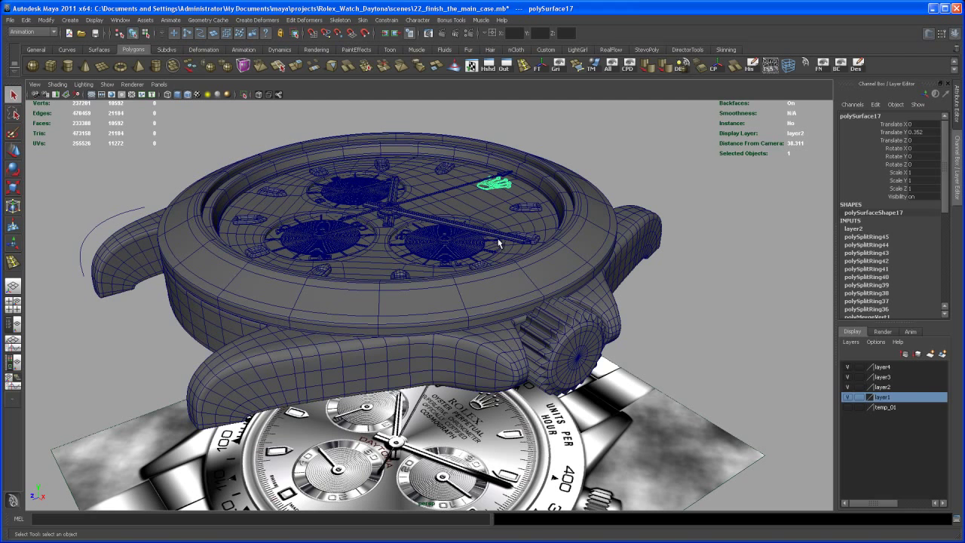
{"action": "key", "text": "ctrl+d"}
{"action": "key", "text": "w"}
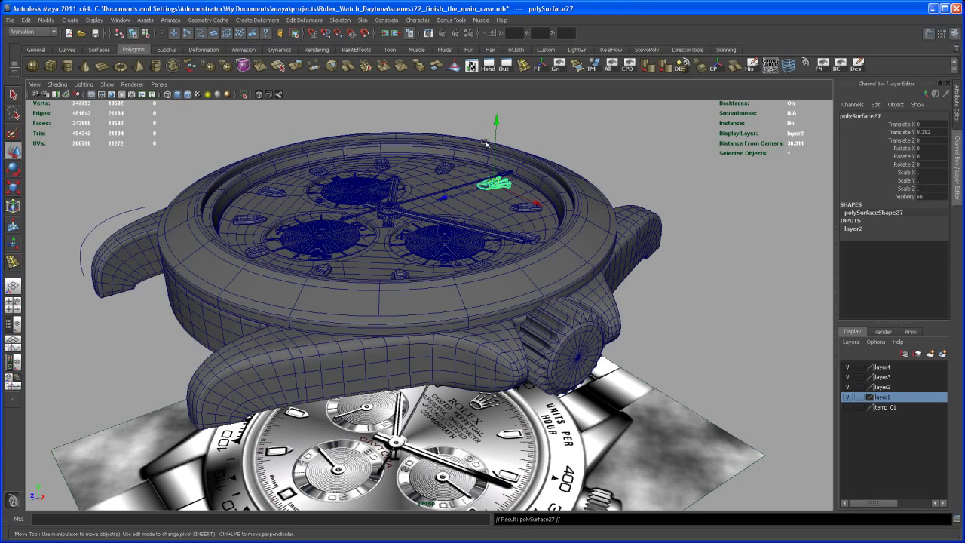
{"action": "left_click_drag", "start_coordinate": [496, 148], "coordinate": [497, 114]}
{"action": "left_click_drag", "start_coordinate": [497, 114], "coordinate": [485, 169], "text": "alt"}
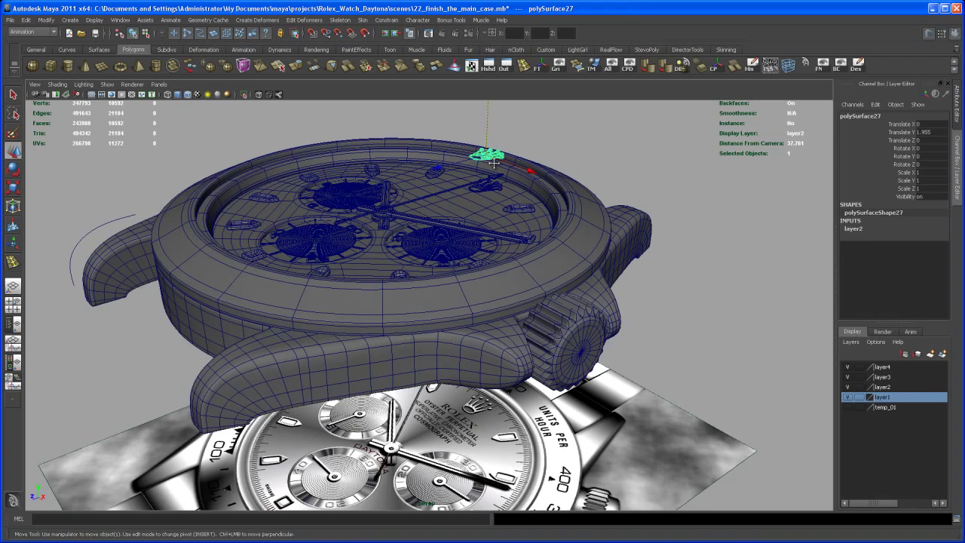
{"action": "middle_click_drag", "start_coordinate": [485, 169], "coordinate": [464, 207], "text": "alt"}
- Stand the emblem copy upright facing outward by setting its Rotate X and Rotate Y to 90
{"action": "key", "text": "e"}
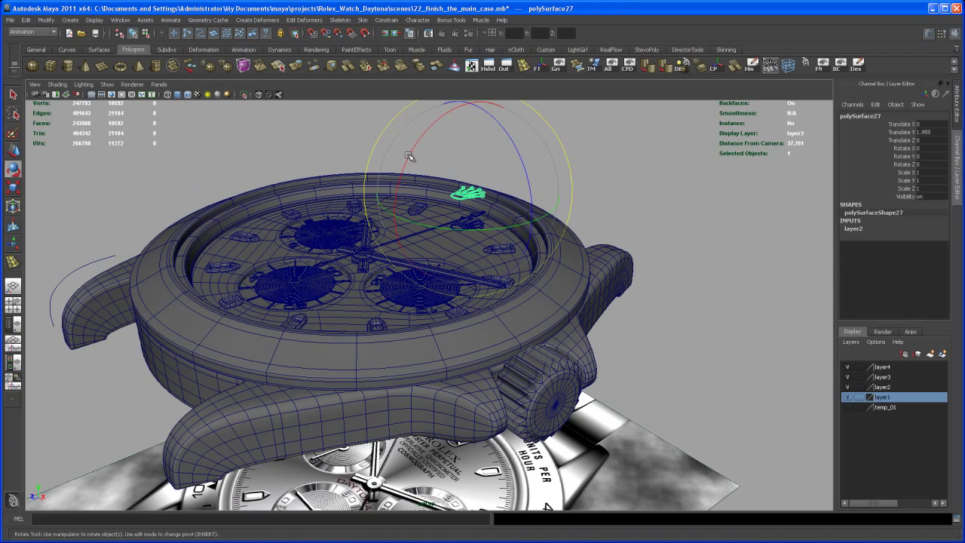
{"action": "left_click_drag", "start_coordinate": [409, 156], "coordinate": [401, 214]}
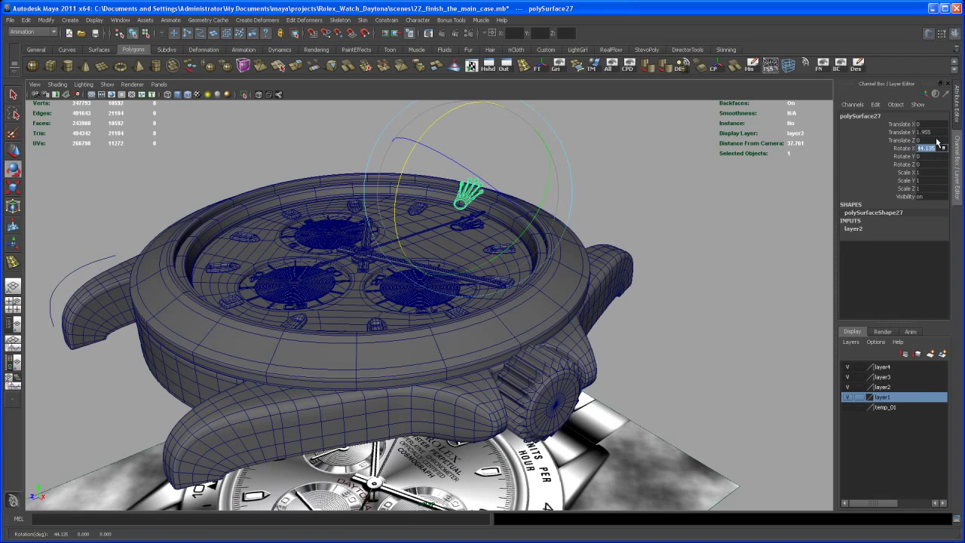
{"action": "key", "text": "Return"}
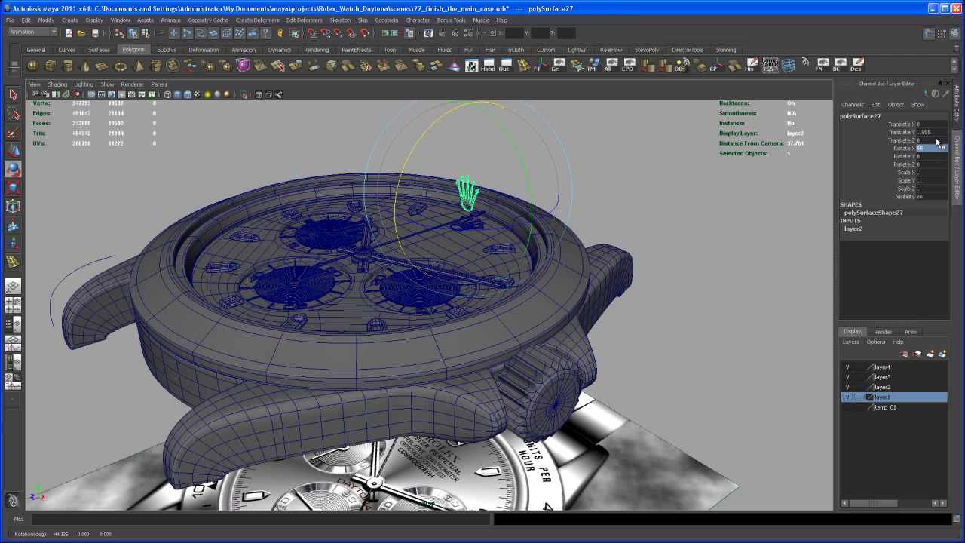
{"action": "left_click_drag", "start_coordinate": [473, 228], "coordinate": [578, 208]}
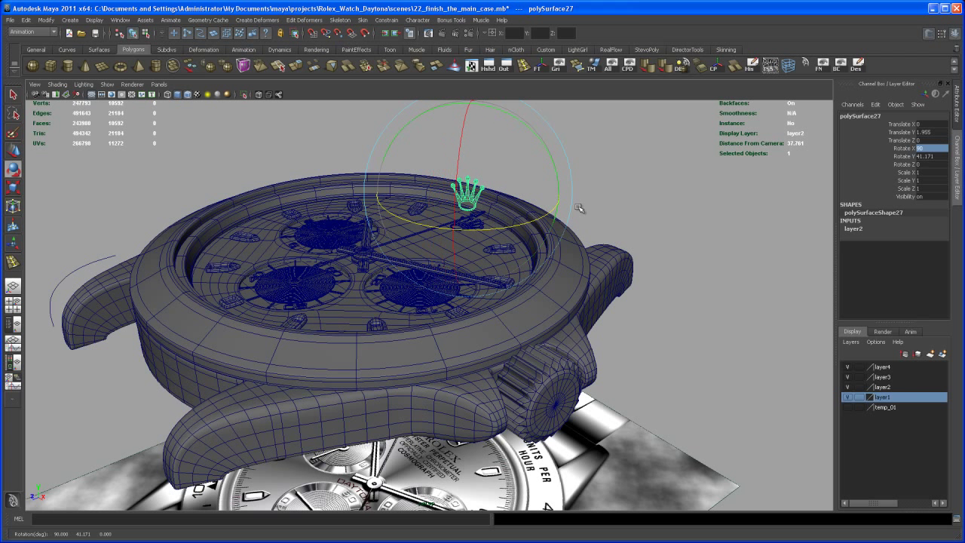
{"action": "left_click", "coordinate": [941, 154]}
{"action": "type", "text": "90"}
{"action": "key", "text": "Return"}
- Move the emblem copy out beyond the winding crown's end face, to about X 12.268 and Z 5.924
{"action": "key", "text": "w"}
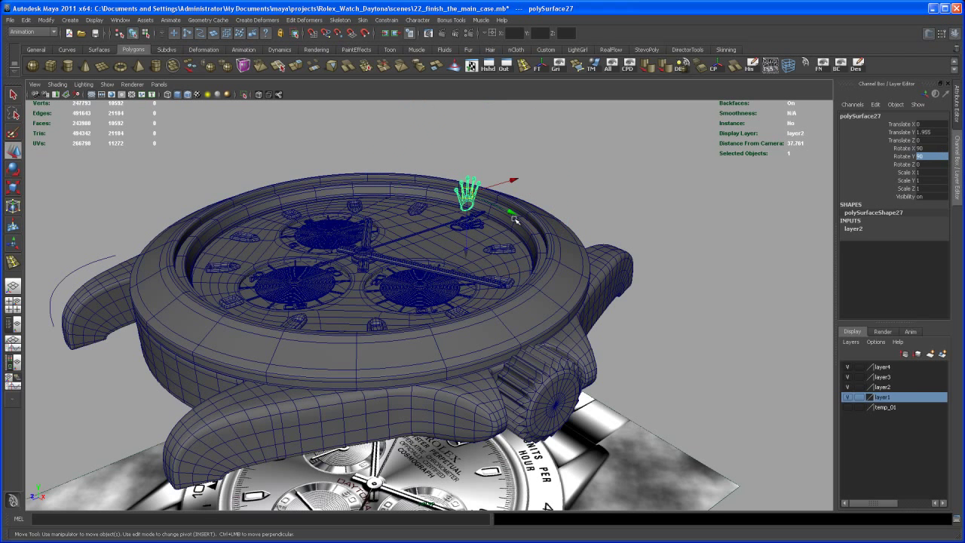
{"action": "left_click_drag", "start_coordinate": [516, 219], "coordinate": [650, 323]}
{"action": "key", "text": "space"}
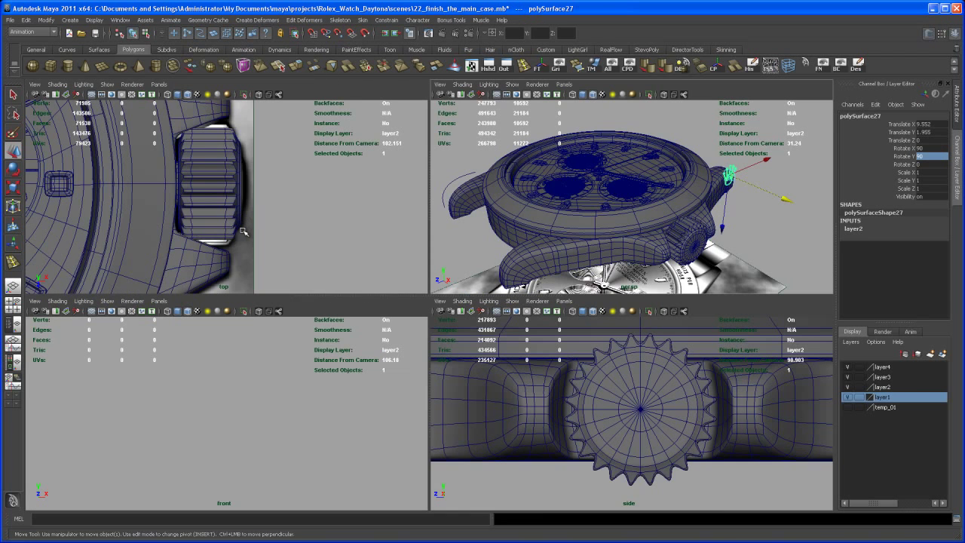
{"action": "key", "text": "space"}
{"action": "right_click_drag", "start_coordinate": [427, 251], "coordinate": [291, 204], "text": "alt"}
{"action": "middle_click_drag", "start_coordinate": [290, 204], "coordinate": [298, 265], "text": "alt"}
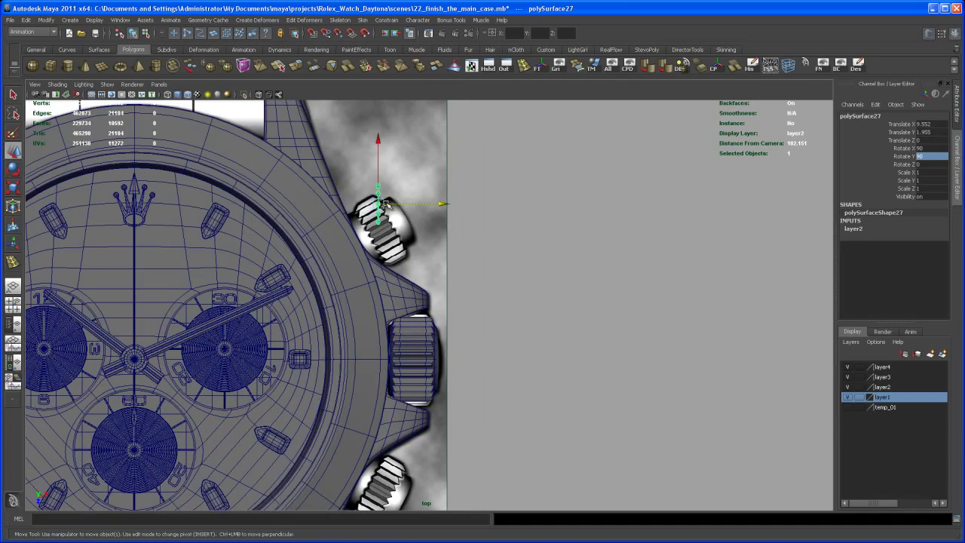
{"action": "left_click_drag", "start_coordinate": [379, 204], "coordinate": [449, 356]}
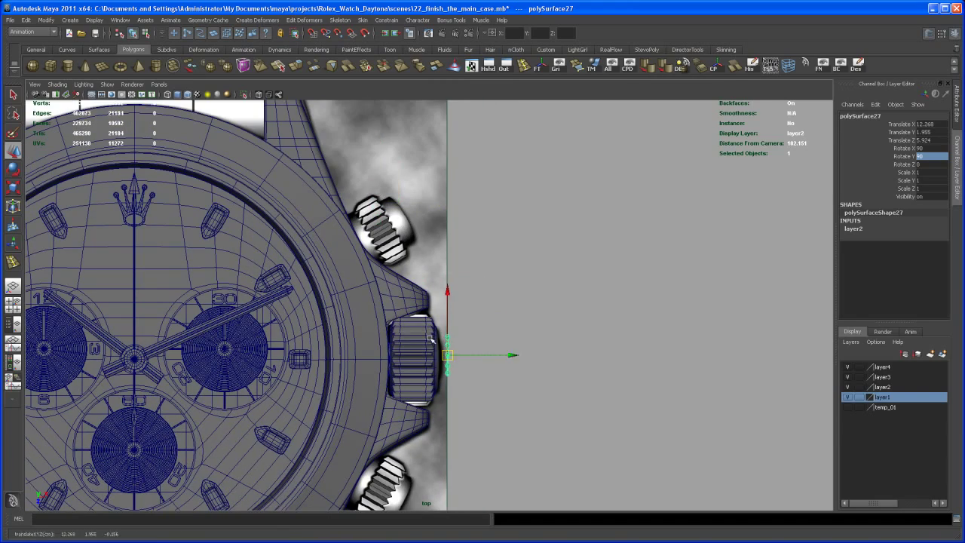
- Center the emblem copy on the winding crown's axis at Z 6.08 and bring it against the cap at X 11.935
{"action": "right_click_drag", "start_coordinate": [449, 356], "coordinate": [493, 384], "text": "alt"}
{"action": "middle_click_drag", "start_coordinate": [494, 384], "coordinate": [473, 339], "text": "alt"}
{"action": "scroll", "coordinate": [474, 341], "scroll_direction": "up", "scroll_amount": 5}
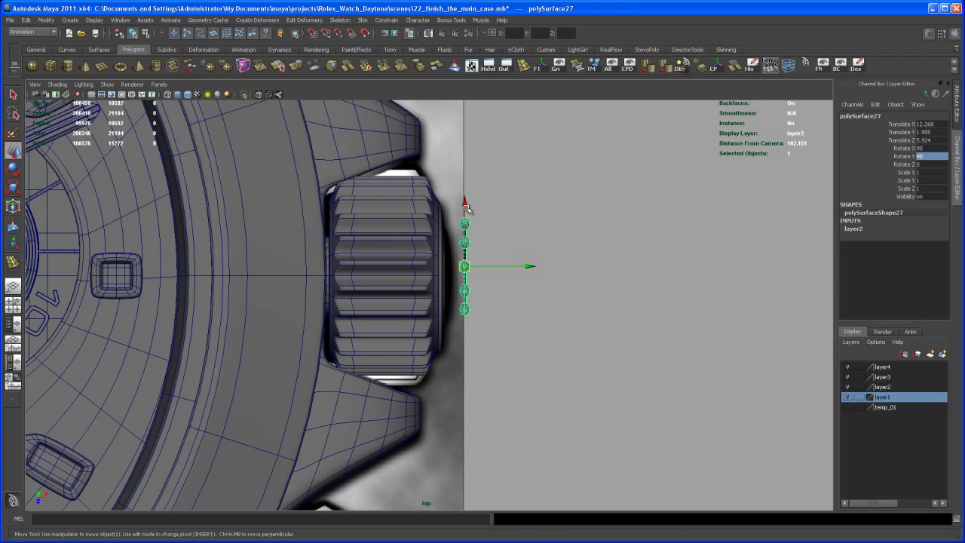
{"action": "left_click_drag", "start_coordinate": [465, 210], "coordinate": [467, 204]}
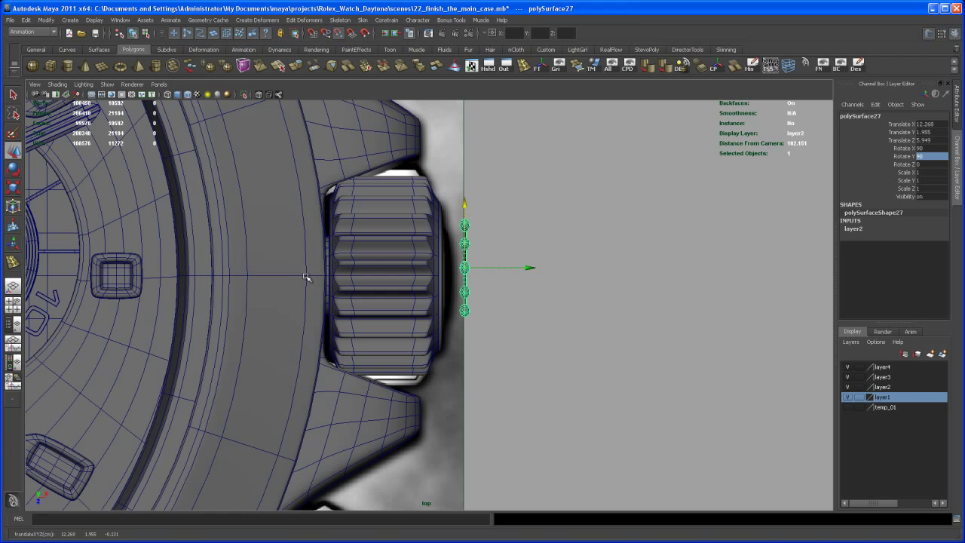
{"action": "key", "text": "ctrl+z"}
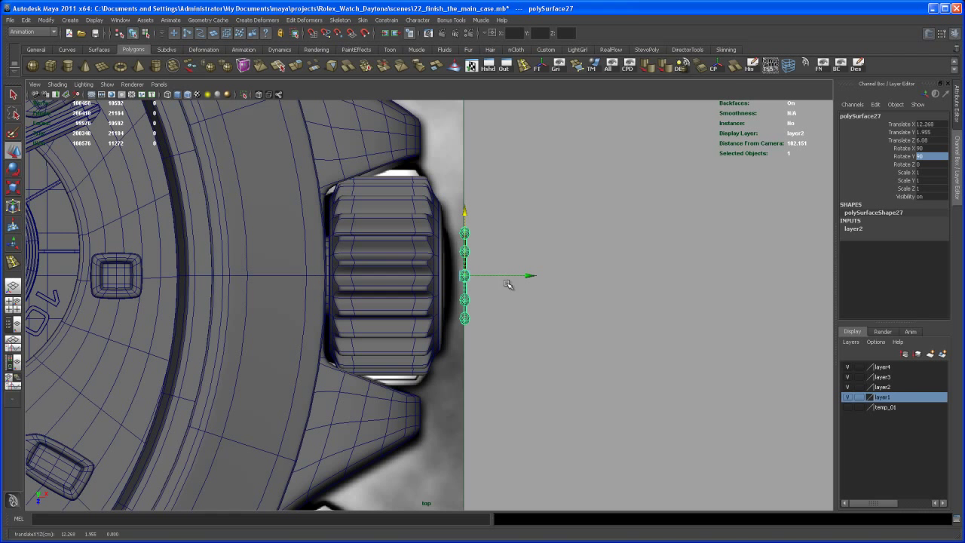
- Lower the emblem copy in the side view onto the middle of the winding crown's face, to Translate Y -0.633
{"action": "key", "text": "space"}
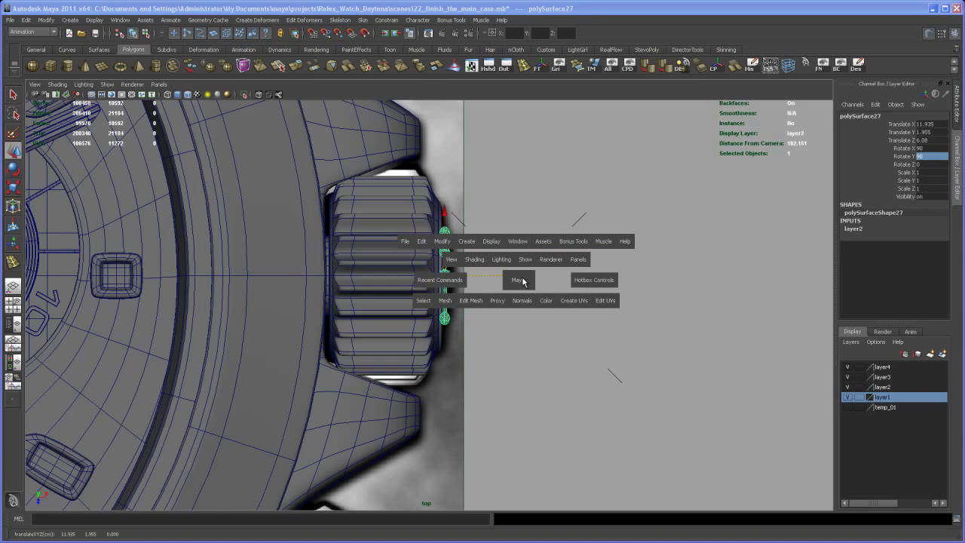
{"action": "key", "text": "space"}
{"action": "key", "text": "space"}
{"action": "right_click_drag", "start_coordinate": [546, 294], "coordinate": [490, 247], "text": "alt"}
{"action": "middle_click_drag", "start_coordinate": [490, 247], "coordinate": [491, 266], "text": "alt"}
{"action": "left_click_drag", "start_coordinate": [443, 196], "coordinate": [445, 350]}
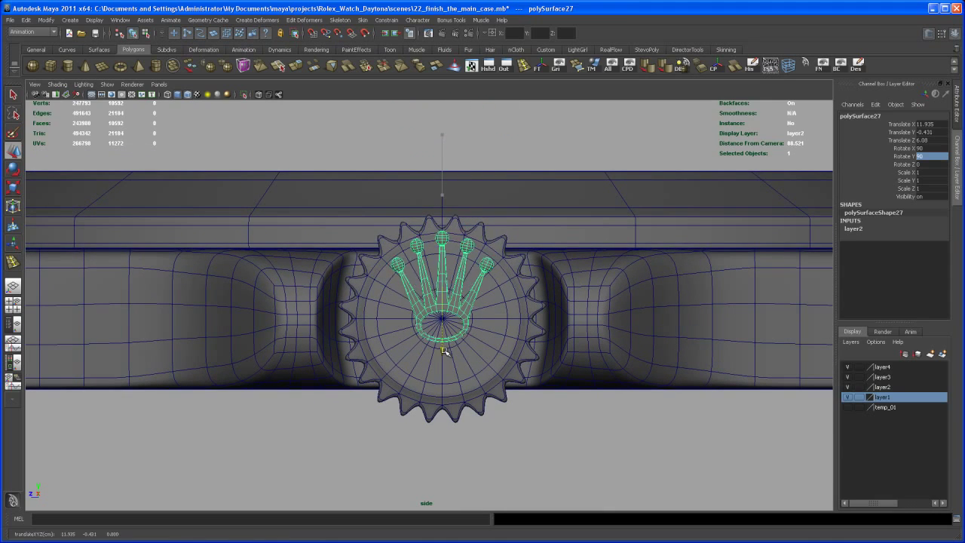
{"action": "right_click_drag", "start_coordinate": [422, 337], "coordinate": [496, 407], "text": "alt"}
{"action": "mouse_move", "coordinate": [496, 406]}
{"action": "middle_mouse_down", "text": "alt"}
{"action": "mouse_move", "coordinate": [487, 373]}
{"action": "mouse_move", "coordinate": [493, 397]}
{"action": "middle_mouse_up", "text": "alt"}
{"action": "right_click_drag", "start_coordinate": [493, 397], "coordinate": [513, 435], "text": "alt"}
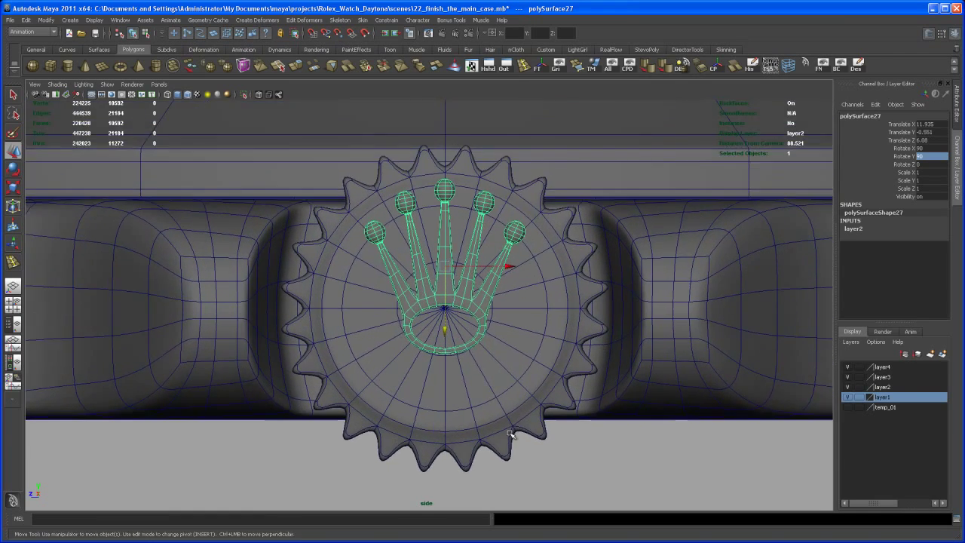
{"action": "right_click_drag", "start_coordinate": [461, 389], "coordinate": [513, 416], "text": "alt"}
{"action": "middle_click_drag", "start_coordinate": [513, 416], "coordinate": [485, 405], "text": "alt"}
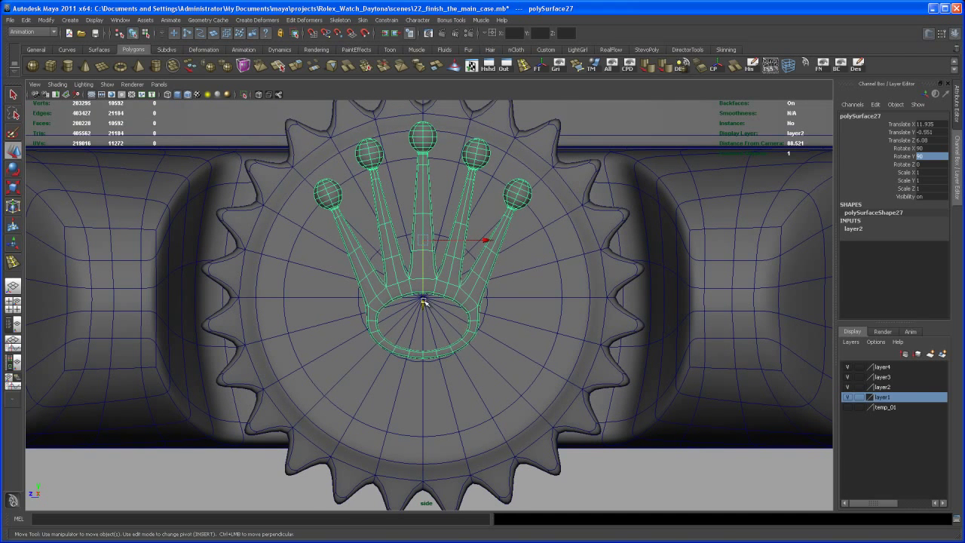
{"action": "left_click_drag", "start_coordinate": [424, 302], "coordinate": [425, 316]}
- Scale the emblem copy uniformly to 0.923 and raise it slightly to Y -0.611 on the crown's face
{"action": "key", "text": "r"}
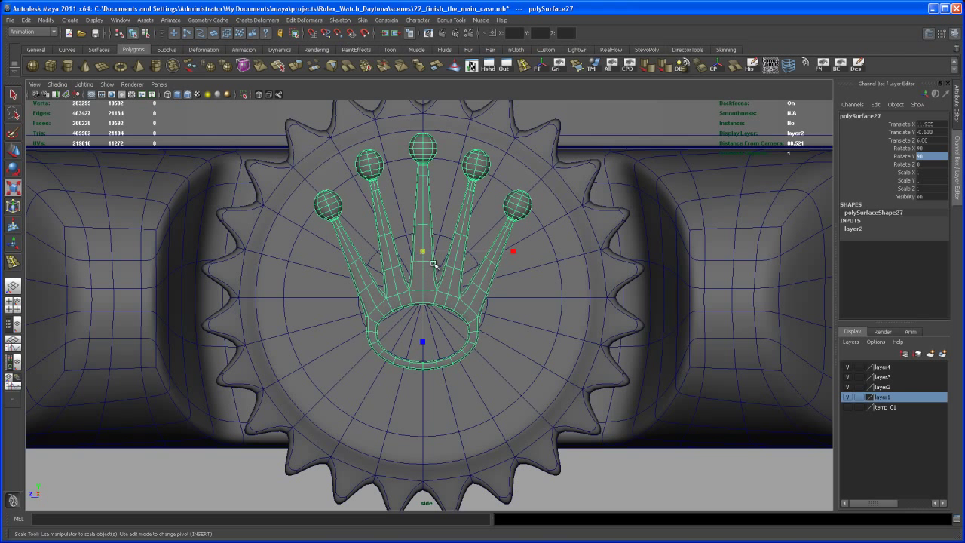
{"action": "left_click_drag", "start_coordinate": [424, 254], "coordinate": [412, 256]}
{"action": "key", "text": "w"}
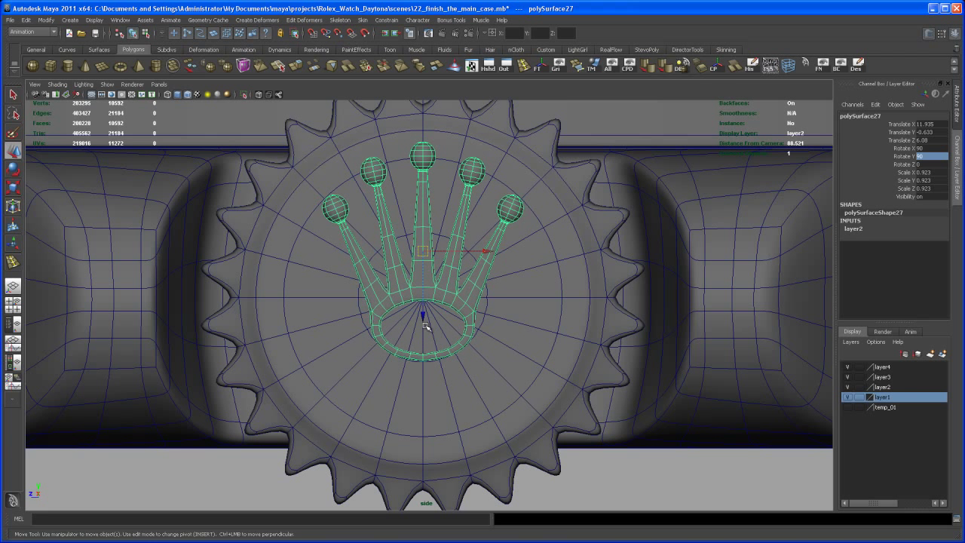
{"action": "left_click_drag", "start_coordinate": [424, 316], "coordinate": [423, 309]}
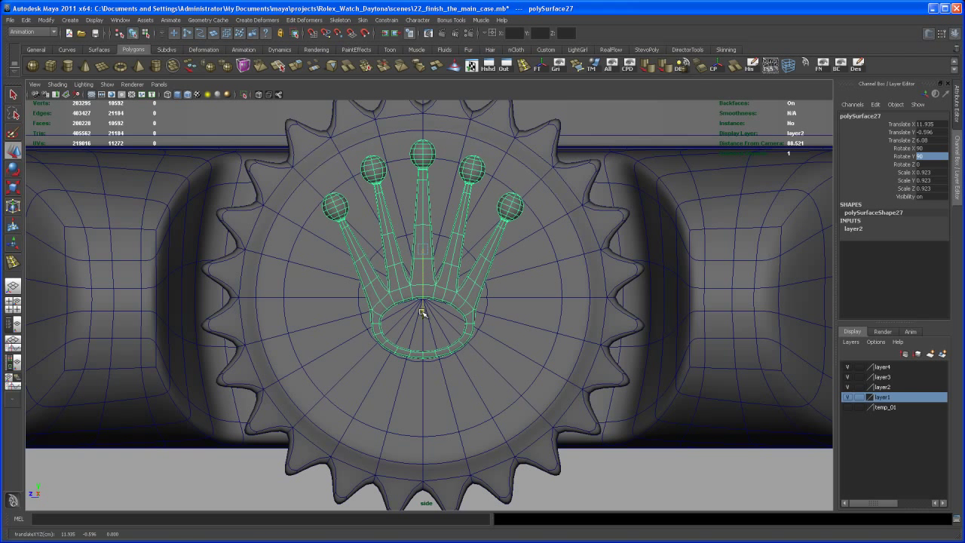
- Push the emblem copy partly into the winding crown's end face by moving it to X 11.842
{"action": "key", "text": "space"}
{"action": "key", "text": "space"}
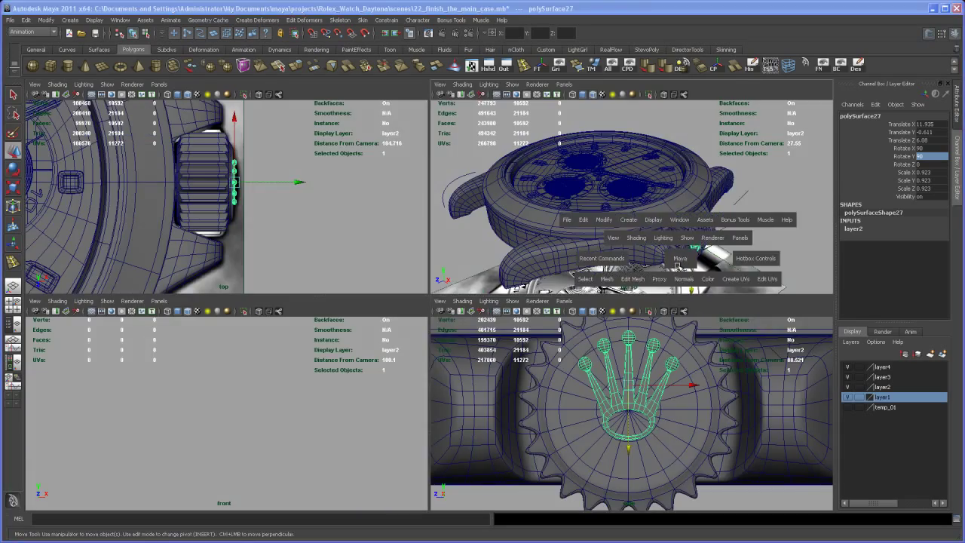
{"action": "left_click_drag", "start_coordinate": [622, 291], "coordinate": [608, 265], "text": "alt"}
{"action": "right_click_drag", "start_coordinate": [608, 265], "coordinate": [681, 433], "text": "alt"}
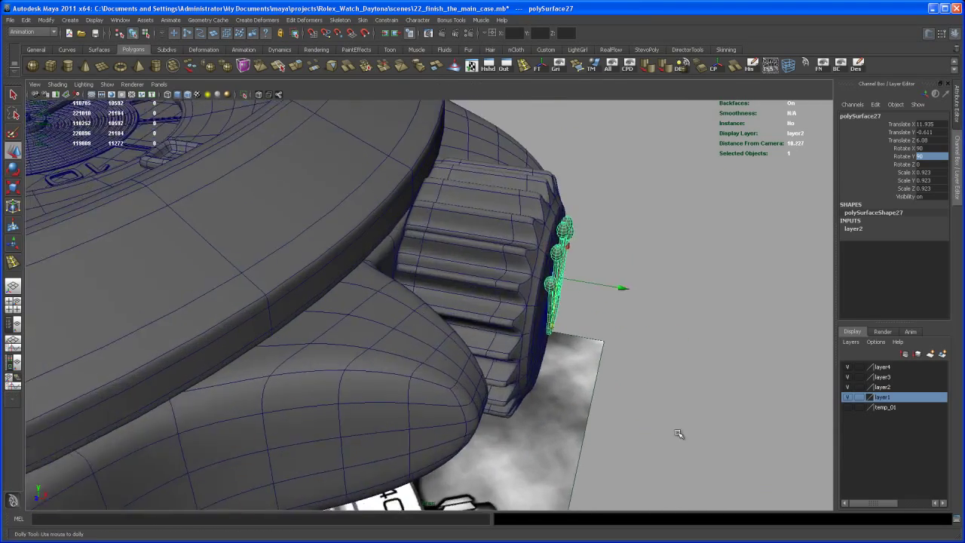
{"action": "middle_click_drag", "start_coordinate": [648, 400], "coordinate": [577, 416], "text": "alt"}
{"action": "right_click_drag", "start_coordinate": [575, 415], "coordinate": [551, 387], "text": "alt"}
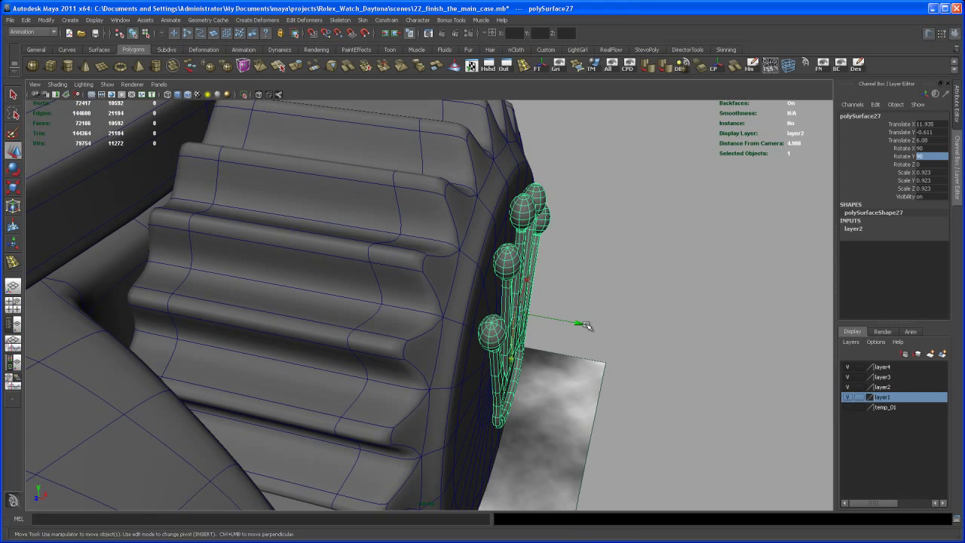
{"action": "left_click_drag", "start_coordinate": [587, 325], "coordinate": [579, 323]}
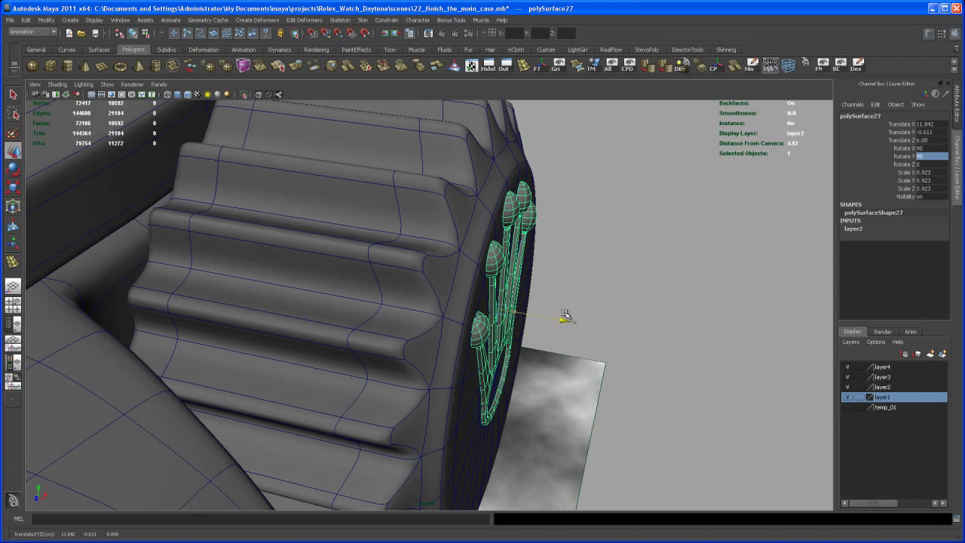
- Examine how the emblem sits on the winding crown's end face from several angles
{"action": "left_click_drag", "start_coordinate": [567, 314], "coordinate": [545, 315], "text": "alt"}
{"action": "right_click_drag", "start_coordinate": [544, 315], "coordinate": [520, 265], "text": "alt"}
{"action": "left_click_drag", "start_coordinate": [519, 265], "coordinate": [589, 307], "text": "alt"}
{"action": "right_click_drag", "start_coordinate": [589, 307], "coordinate": [490, 274], "text": "alt"}
{"action": "left_click_drag", "start_coordinate": [489, 274], "coordinate": [504, 277], "text": "alt"}
{"action": "right_click_drag", "start_coordinate": [504, 278], "coordinate": [493, 263], "text": "alt"}
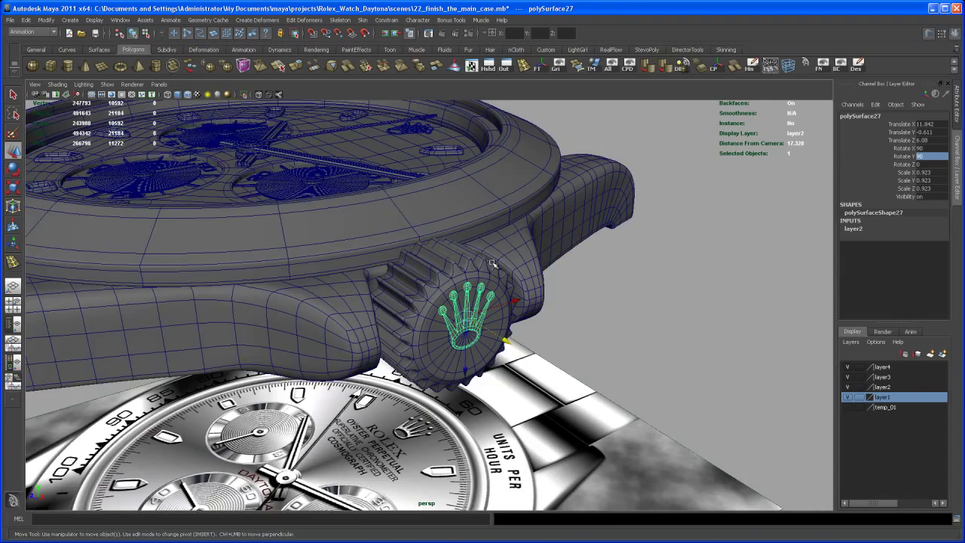
{"action": "middle_click_drag", "start_coordinate": [493, 263], "coordinate": [507, 268], "text": "alt"}
{"action": "left_click_drag", "start_coordinate": [507, 269], "coordinate": [510, 326], "text": "alt"}
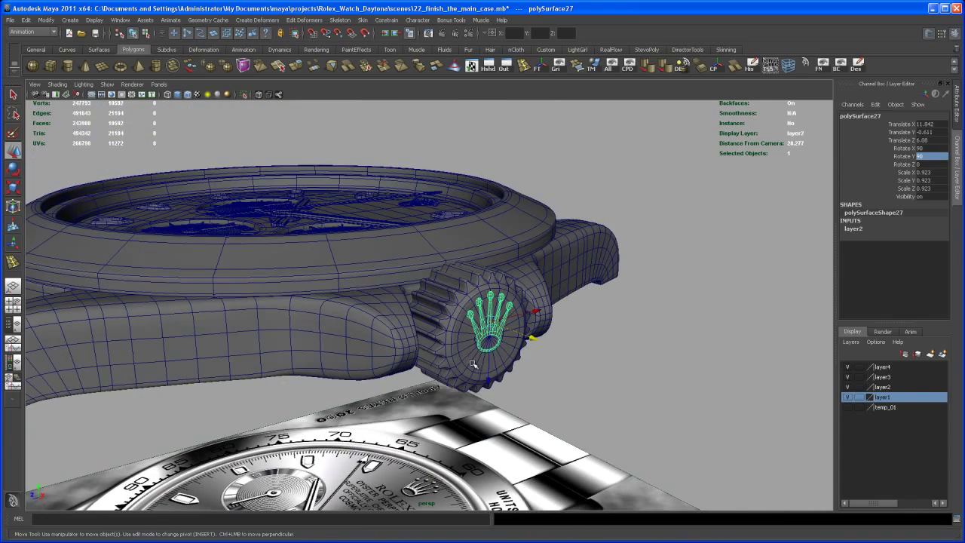
- Inspect the emblem copy up close against the winding crown's toothed rim and the neighbouring crown guards
{"action": "middle_click_drag", "start_coordinate": [473, 365], "coordinate": [475, 309], "text": "alt"}
{"action": "left_click_drag", "start_coordinate": [475, 309], "coordinate": [474, 356], "text": "alt"}
{"action": "right_click_drag", "start_coordinate": [473, 355], "coordinate": [514, 404], "text": "alt"}
{"action": "middle_click_drag", "start_coordinate": [514, 404], "coordinate": [509, 361], "text": "alt"}
{"action": "right_click_drag", "start_coordinate": [509, 360], "coordinate": [527, 380], "text": "alt"}
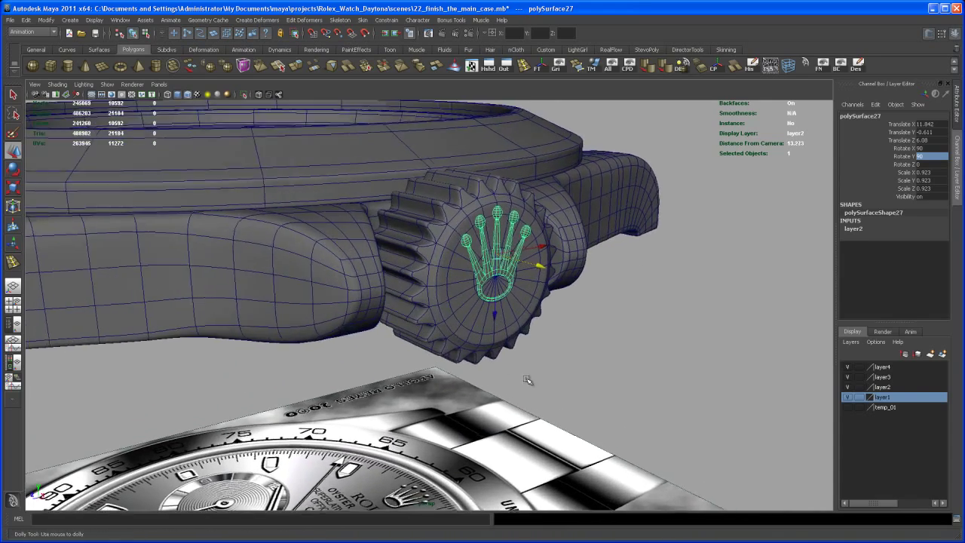
{"action": "left_click_drag", "start_coordinate": [528, 380], "coordinate": [476, 368], "text": "alt"}
{"action": "right_click_drag", "start_coordinate": [476, 368], "coordinate": [491, 364], "text": "alt"}
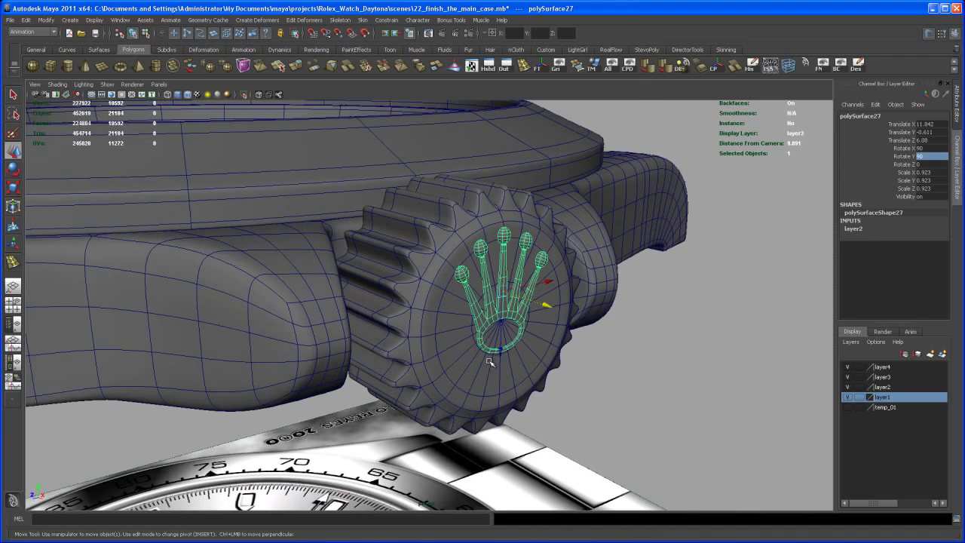
{"action": "mouse_move", "coordinate": [491, 364]}
{"action": "left_mouse_down", "text": "alt"}
{"action": "mouse_move", "coordinate": [494, 375]}
{"action": "mouse_move", "coordinate": [503, 361]}
{"action": "left_mouse_up", "text": "alt"}
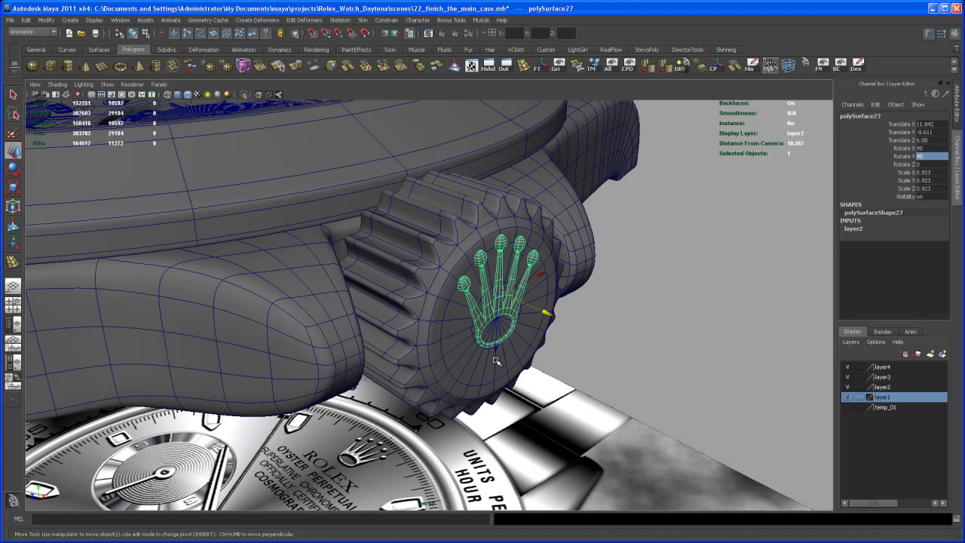
{"action": "right_click_drag", "start_coordinate": [491, 343], "coordinate": [483, 293], "text": "alt"}
- Deselect the emblem and review the whole watch case with its fitted winding crown against the reference image from several angles
{"action": "left_click", "coordinate": [577, 312]}
{"action": "right_click_drag", "start_coordinate": [577, 309], "coordinate": [521, 260], "text": "alt"}
{"action": "left_click_drag", "start_coordinate": [521, 260], "coordinate": [600, 240], "text": "alt"}
{"action": "right_click_drag", "start_coordinate": [600, 240], "coordinate": [521, 279], "text": "alt"}
{"action": "middle_click_drag", "start_coordinate": [522, 280], "coordinate": [535, 257], "text": "alt"}
{"action": "right_click_drag", "start_coordinate": [535, 256], "coordinate": [513, 282], "text": "alt"}
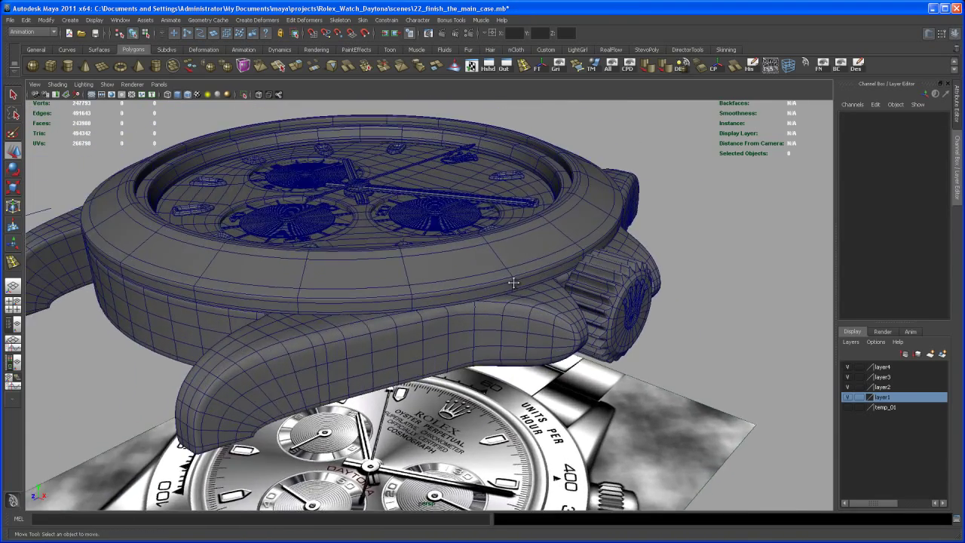
{"action": "left_click_drag", "start_coordinate": [513, 282], "coordinate": [489, 321], "text": "alt"}
{"action": "right_click_drag", "start_coordinate": [490, 322], "coordinate": [480, 327], "text": "alt"}
{"action": "middle_click_drag", "start_coordinate": [481, 327], "coordinate": [477, 316], "text": "alt"}
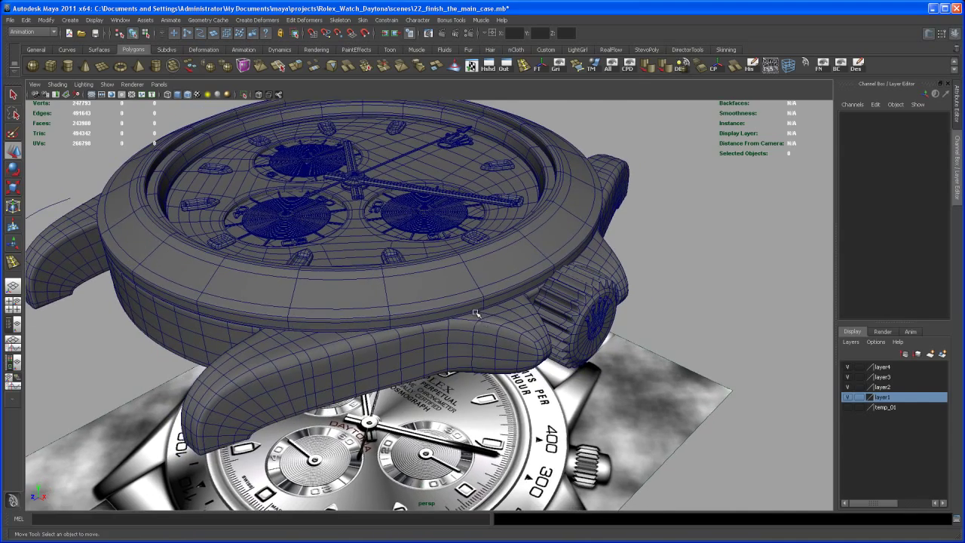
{"action": "left_click_drag", "start_coordinate": [480, 321], "coordinate": [467, 369], "text": "alt"}
{"action": "middle_click_drag", "start_coordinate": [467, 370], "coordinate": [535, 345], "text": "alt"}
{"action": "right_click_drag", "start_coordinate": [489, 299], "coordinate": [463, 230], "text": "alt"}
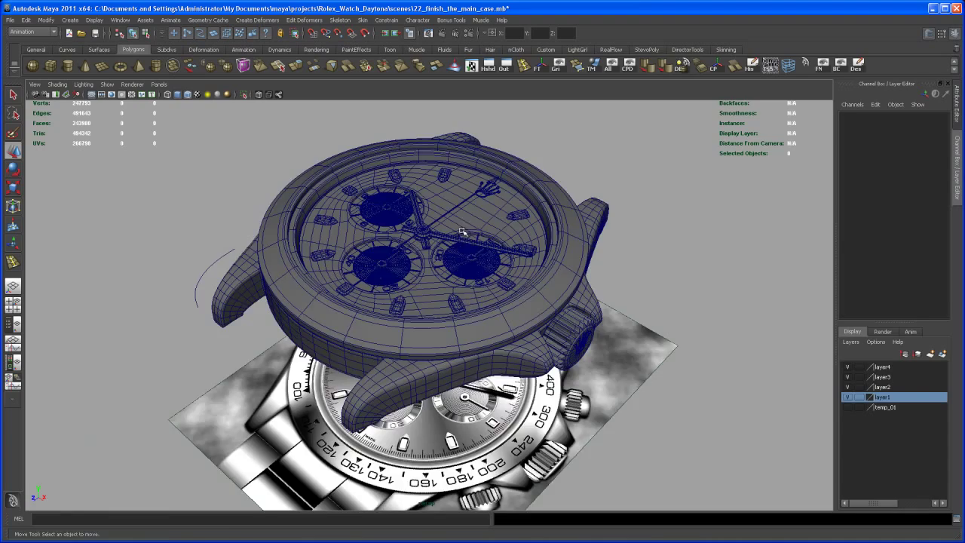
{"action": "middle_click_drag", "start_coordinate": [463, 230], "coordinate": [465, 264], "text": "alt"}
{"action": "left_click_drag", "start_coordinate": [479, 362], "coordinate": [465, 309], "text": "alt"}
{"action": "middle_click_drag", "start_coordinate": [553, 357], "coordinate": [510, 348], "text": "alt"}
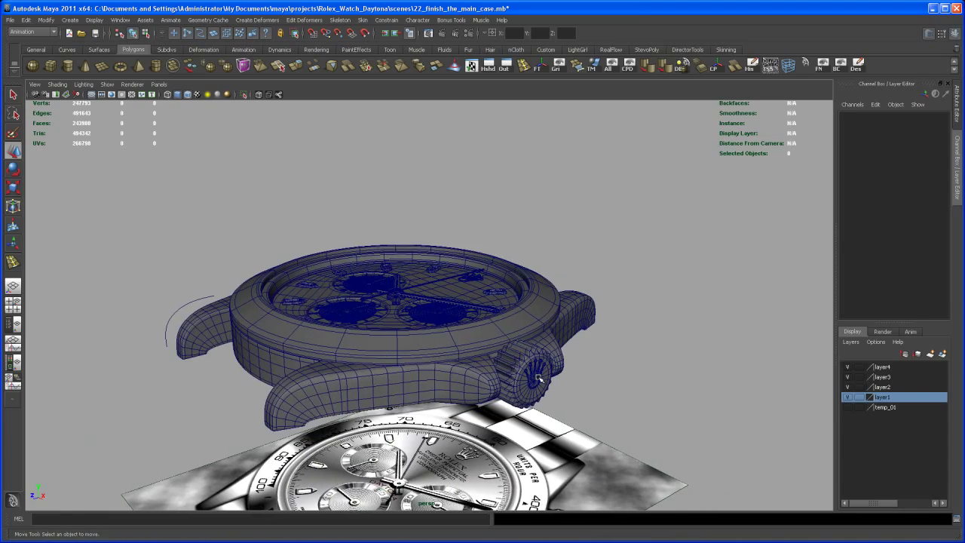
{"action": "middle_click_drag", "start_coordinate": [511, 387], "coordinate": [510, 367], "text": "alt"}
{"action": "left_click_drag", "start_coordinate": [510, 367], "coordinate": [526, 390], "text": "alt"}
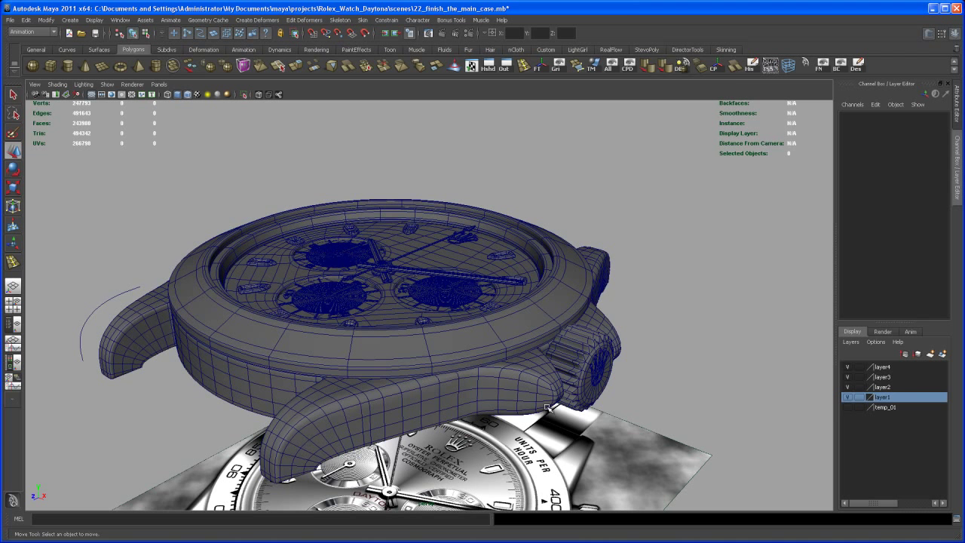
{"action": "left_click_drag", "start_coordinate": [581, 393], "coordinate": [603, 401], "text": "alt"}
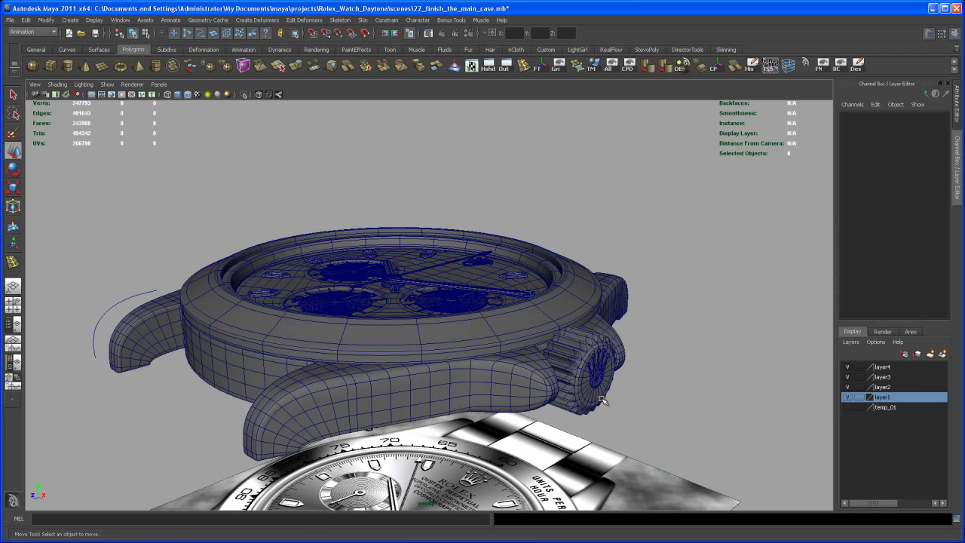
{"action": "left_click_drag", "start_coordinate": [568, 403], "coordinate": [598, 370], "text": "alt"}
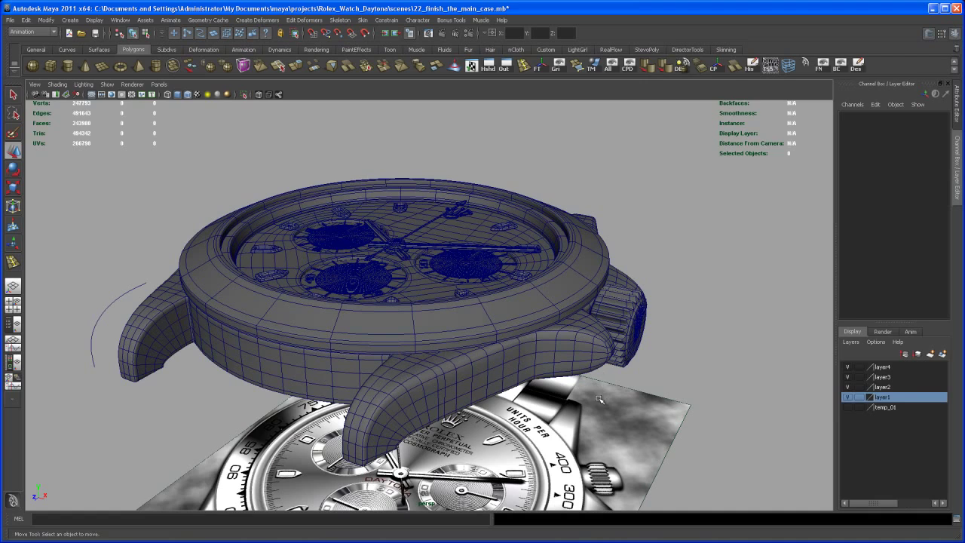